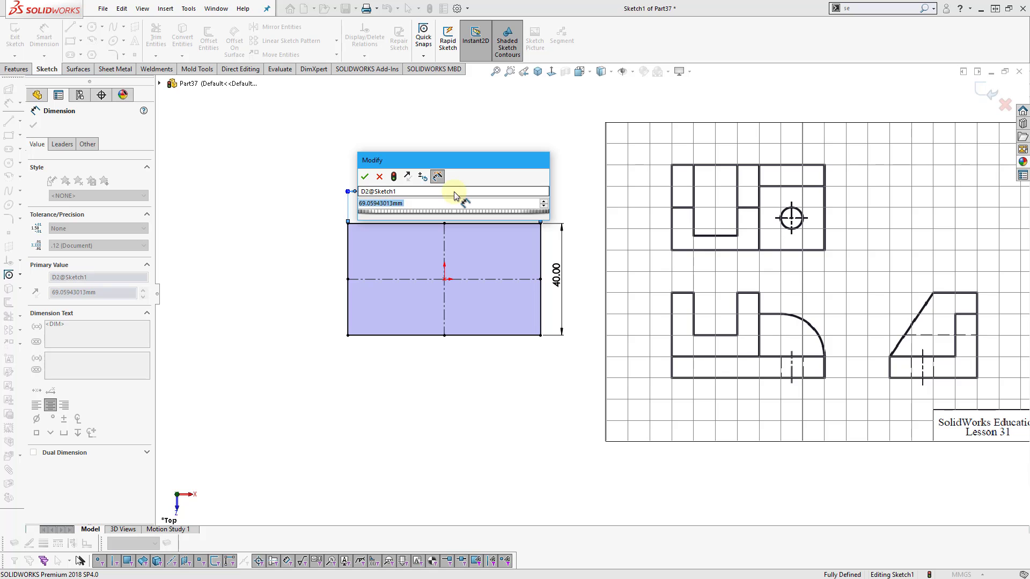
- Set the rectangle's horizontal length to 70 mm
type("70")
key("Return")
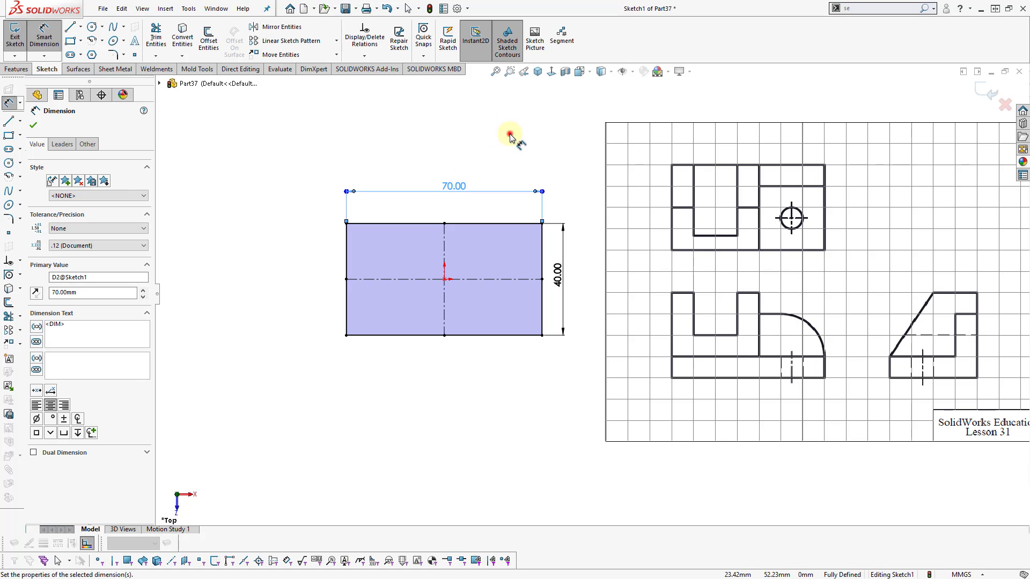
left_click(510, 134)
key("s")
left_click(572, 161)
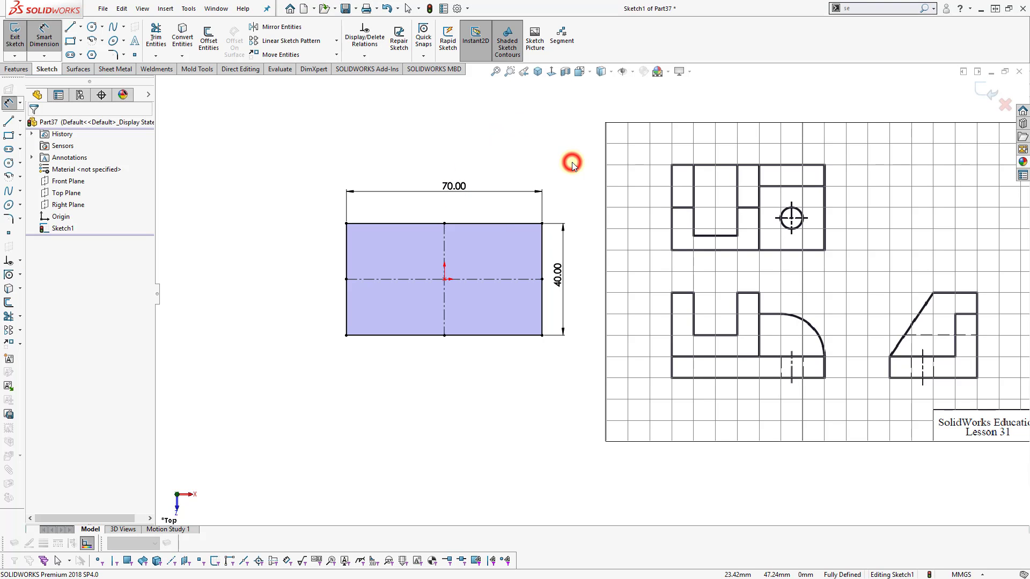
key("Escape")
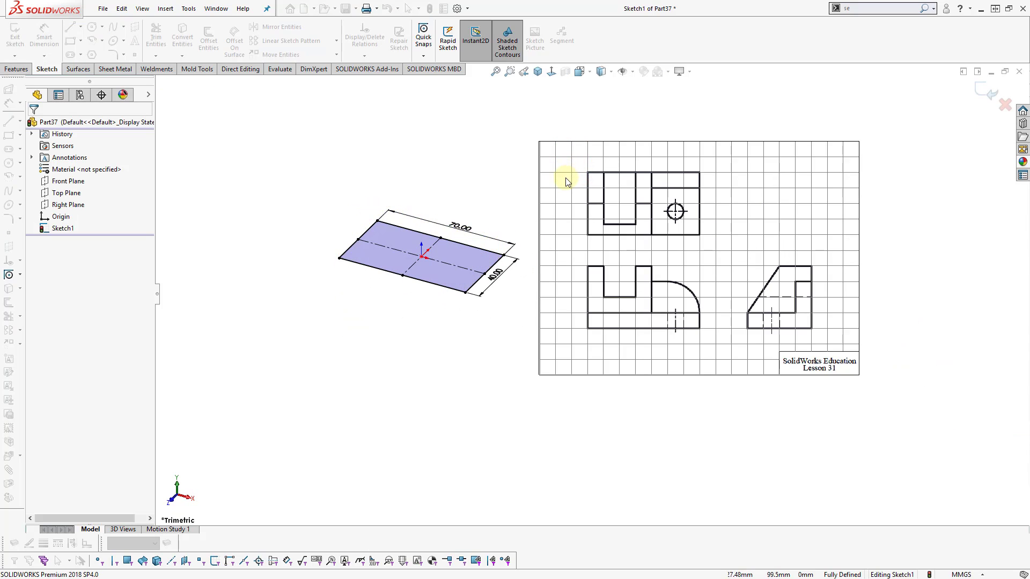
- Sketch a circle about 9 mm in diameter inside the rectangle, near its front corner at the +X end
right_click_drag(459, 176, 519, 181)
scroll(667, 299, "down", 2)
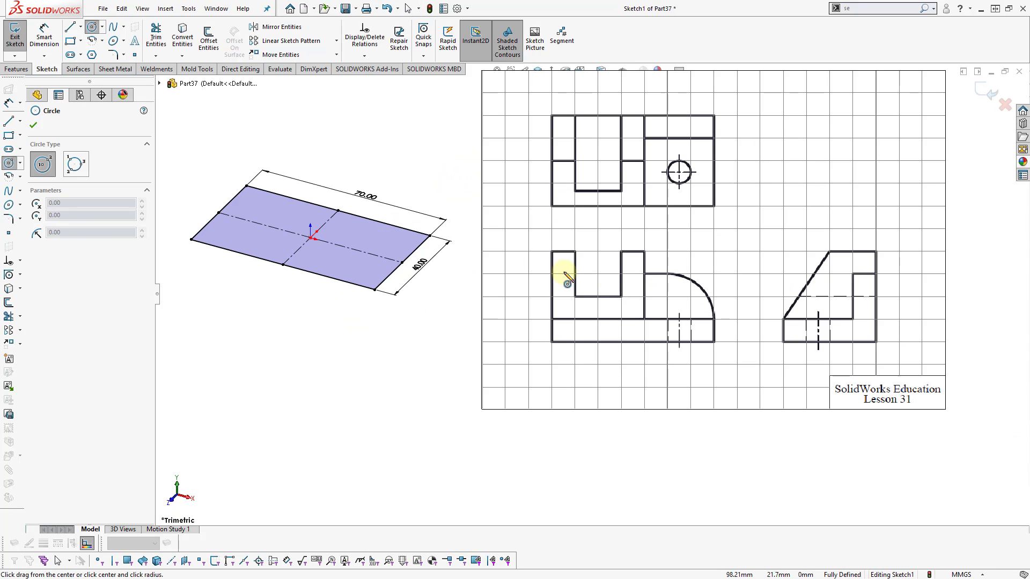
left_click(359, 262)
left_click(372, 264)
- Dimension the circle's center 15 mm from the rectangle's nearest short edge
right_click_drag(376, 380, 377, 336)
left_click(372, 267)
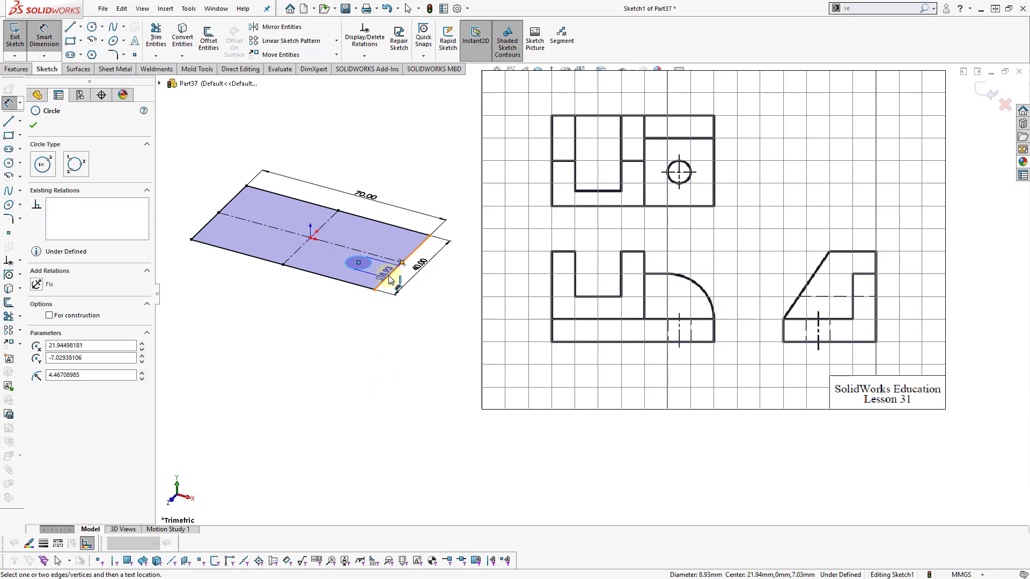
left_click(390, 276)
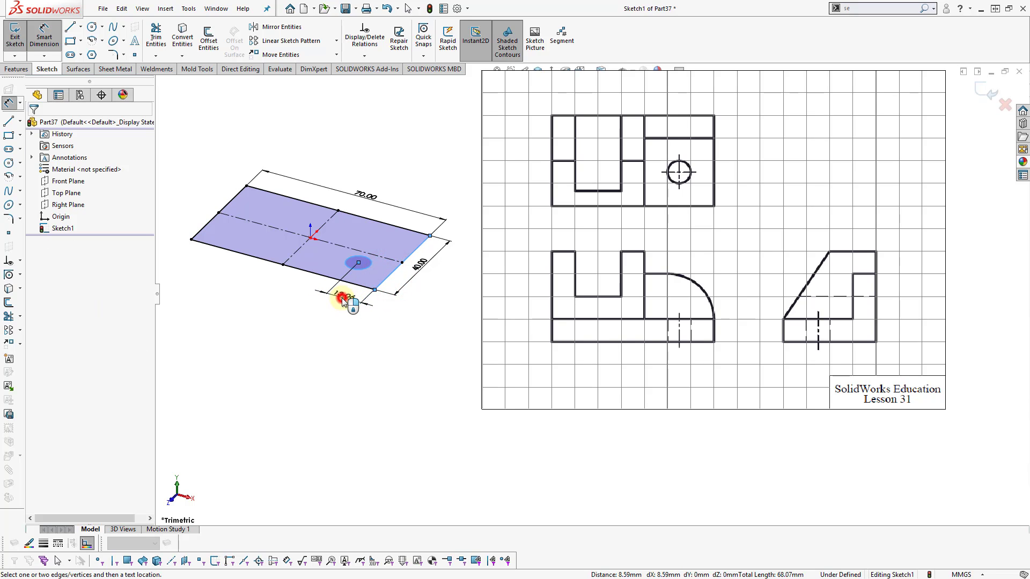
left_click(345, 299)
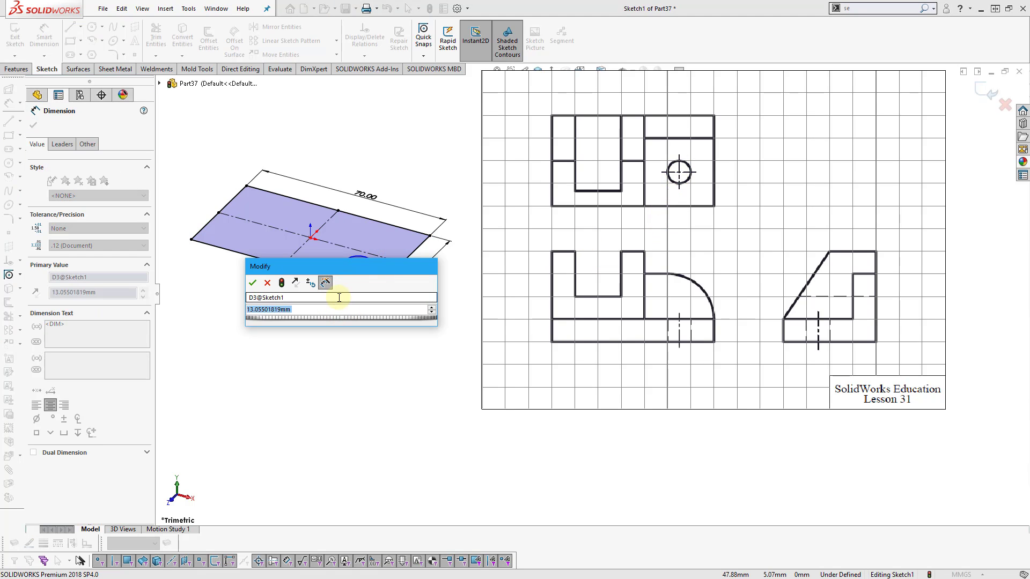
type("15")
key("Return")
left_click(356, 345)
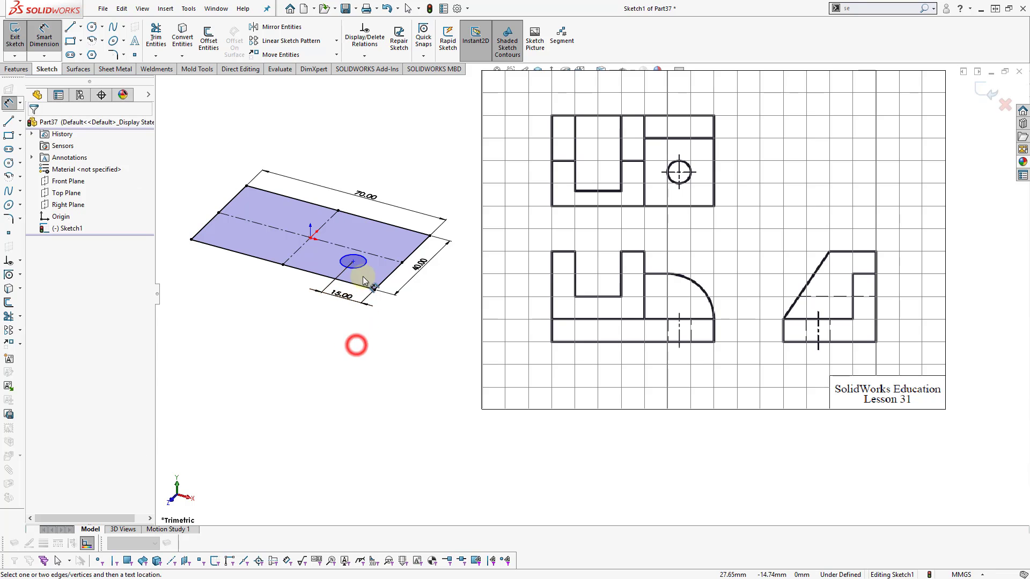
- Dimension the circle's center 15 mm from the rectangle's long front edge
left_click(363, 269)
left_click(361, 286)
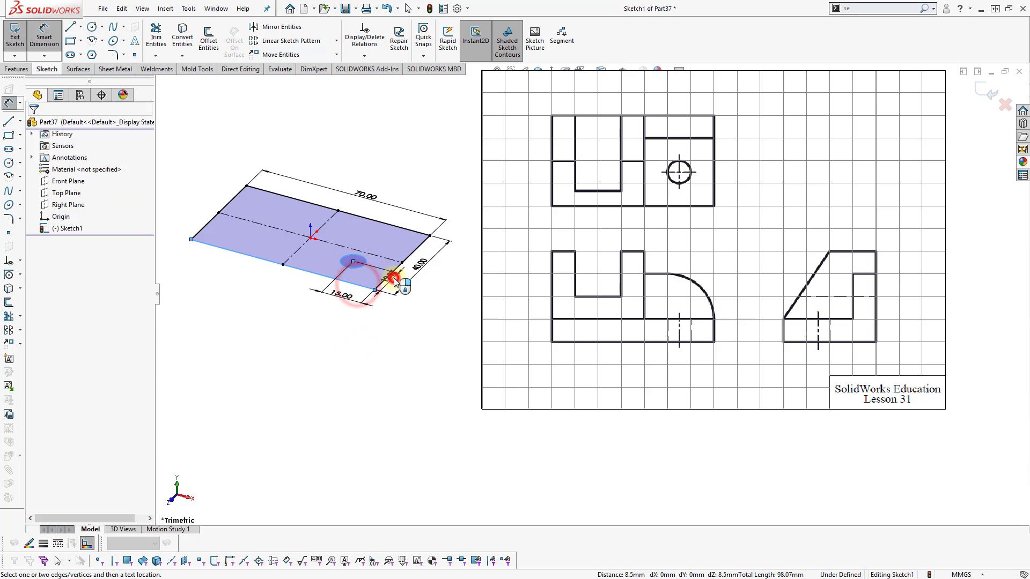
left_click(394, 280)
type("15")
key("Return")
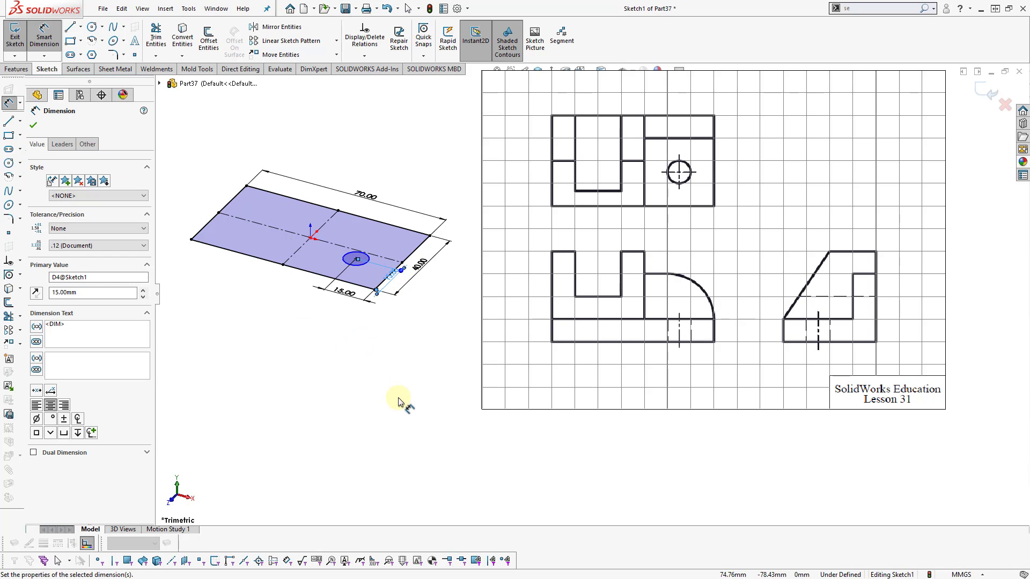
left_click(398, 395)
- Dimension the circle's diameter as 10 mm
left_click(363, 266)
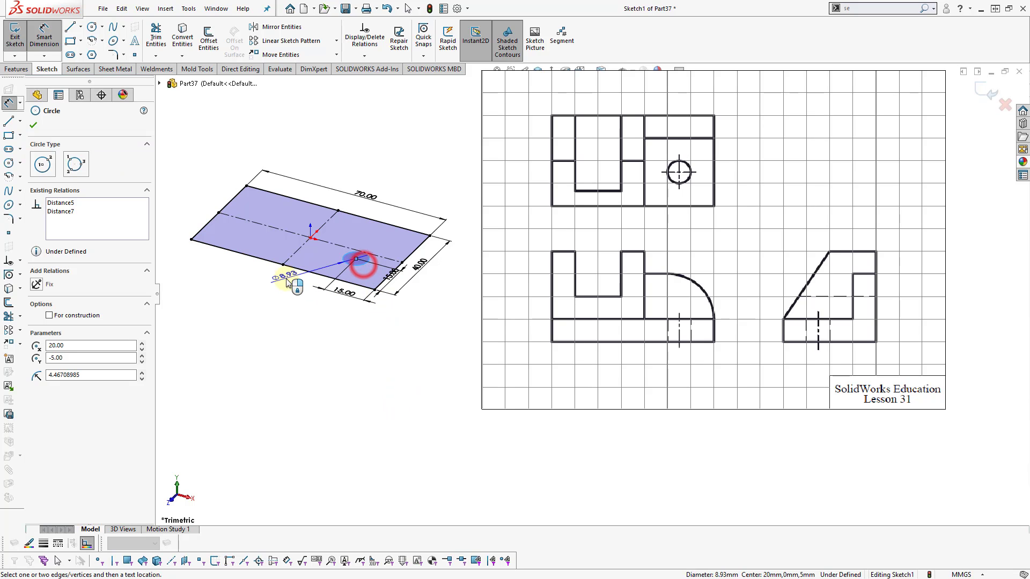
left_click(286, 278)
type("10")
key("Return")
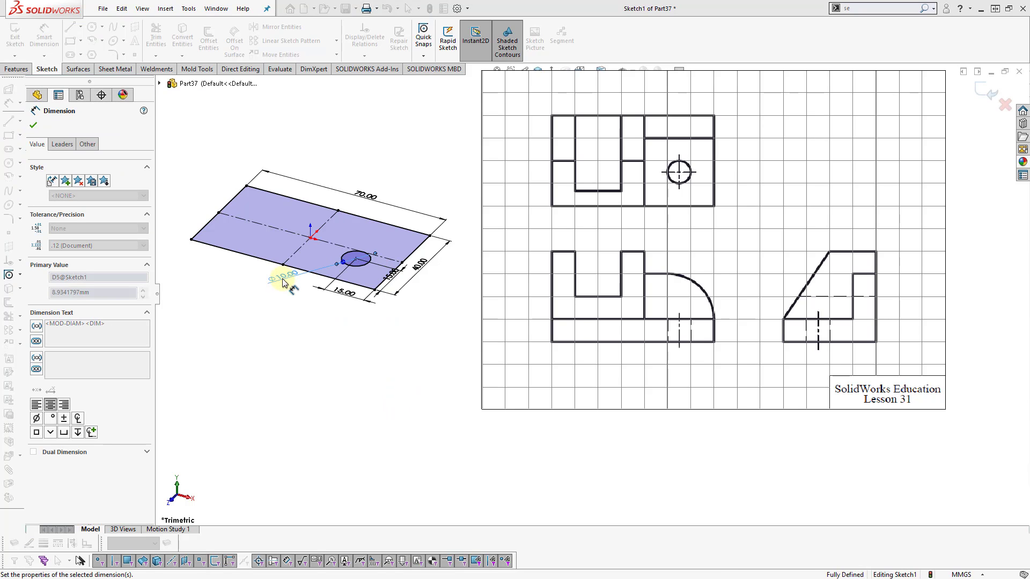
left_click(301, 392)
- Extrude the rectangle with its circular hole as a 10 mm thick base plate
key("s")
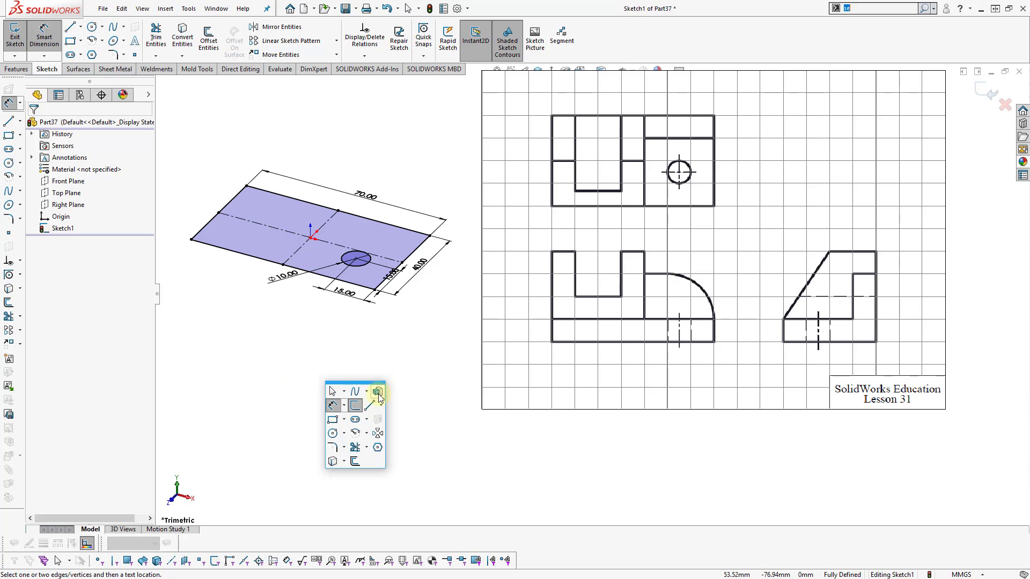
left_click(379, 395)
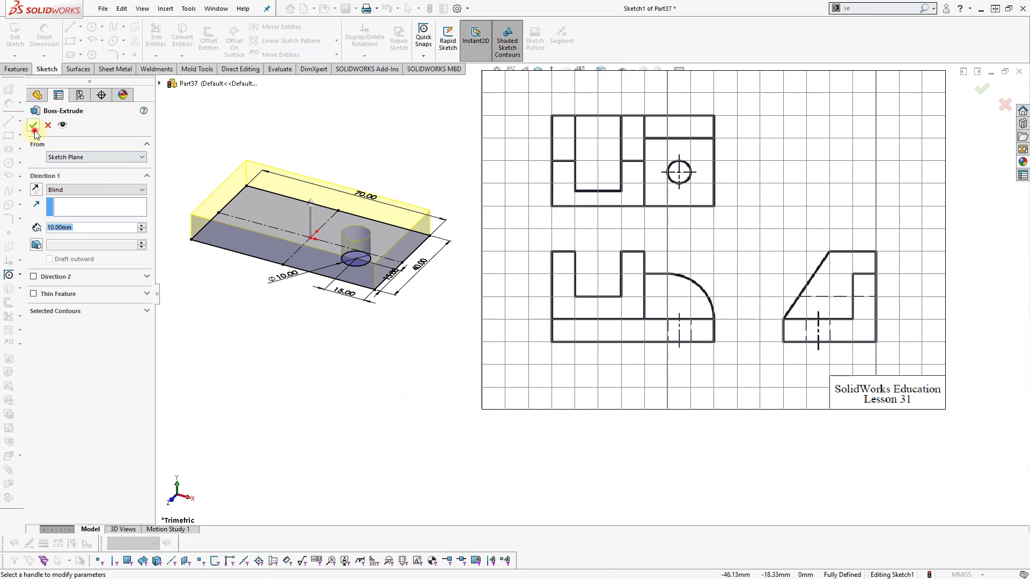
left_click(33, 125)
left_click(280, 333)
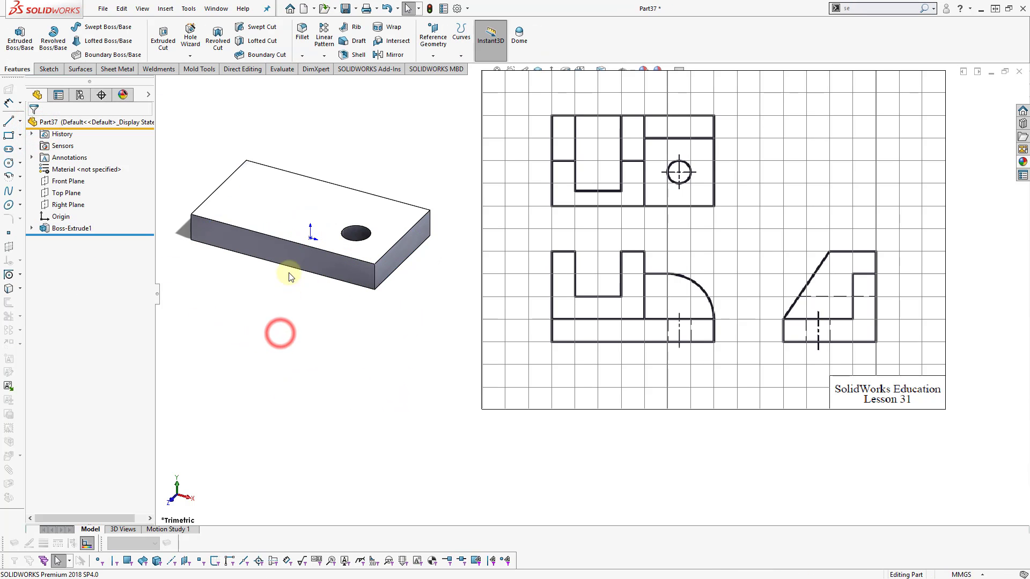
left_click(296, 248)
left_click(235, 327)
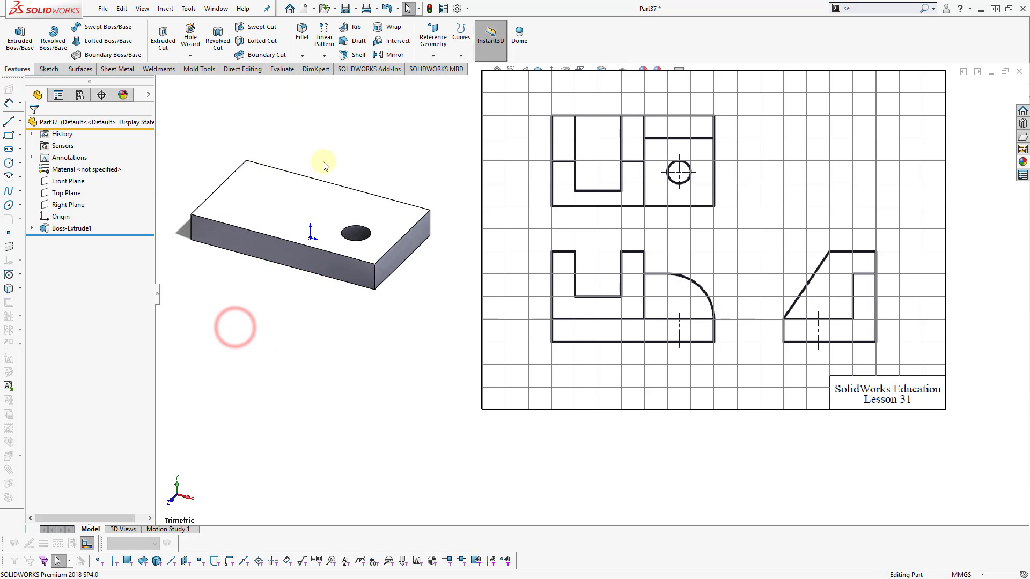
- Start a sketch on the plate's long rear face, the one farthest from the hole
middle_click_drag(323, 166, 280, 230)
middle_click_drag(318, 169, 345, 162)
left_click(346, 162)
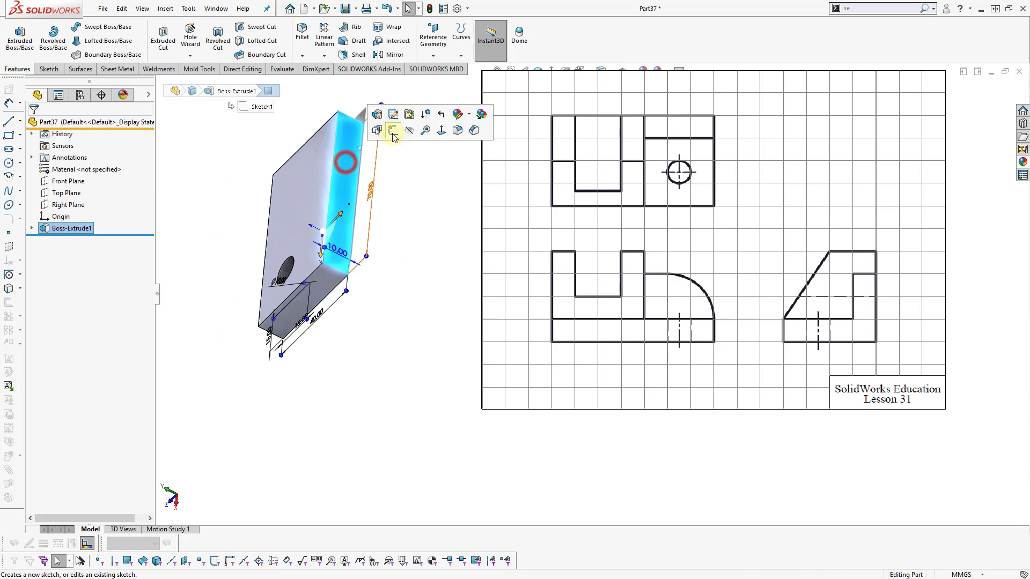
left_click(393, 131)
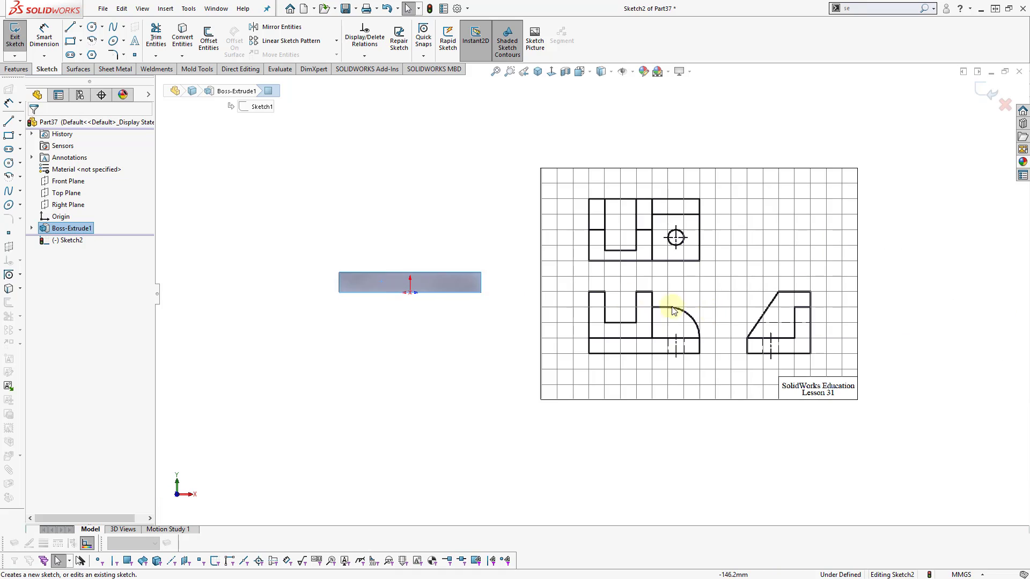
- Sketch a rectangle about 26 mm tall from the rear face's bottom corner across its full length, snapping the opposite bottom corner to the plate
scroll(485, 255, "down", 2)
left_click(528, 268)
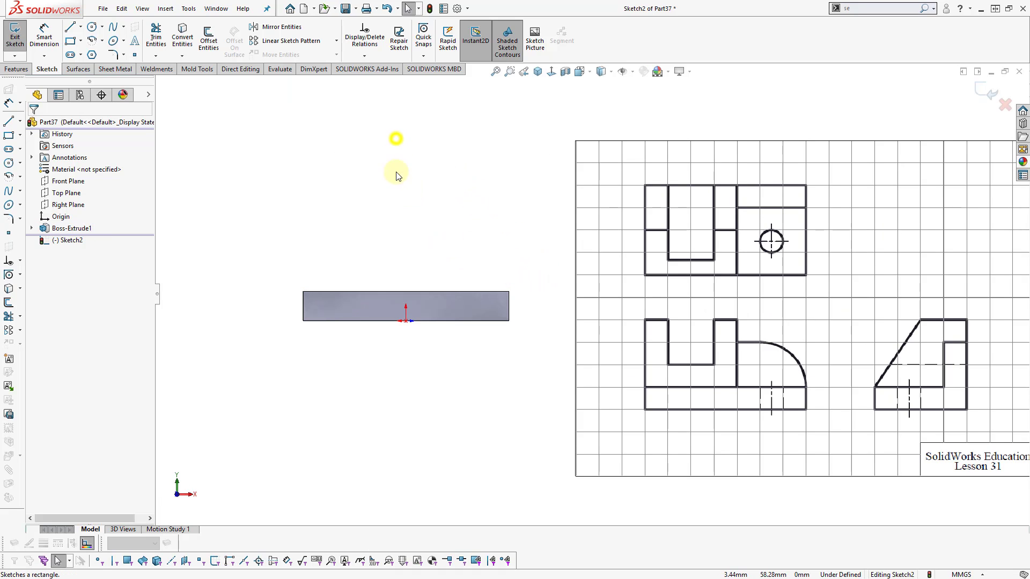
right_click_drag(397, 176, 397, 177)
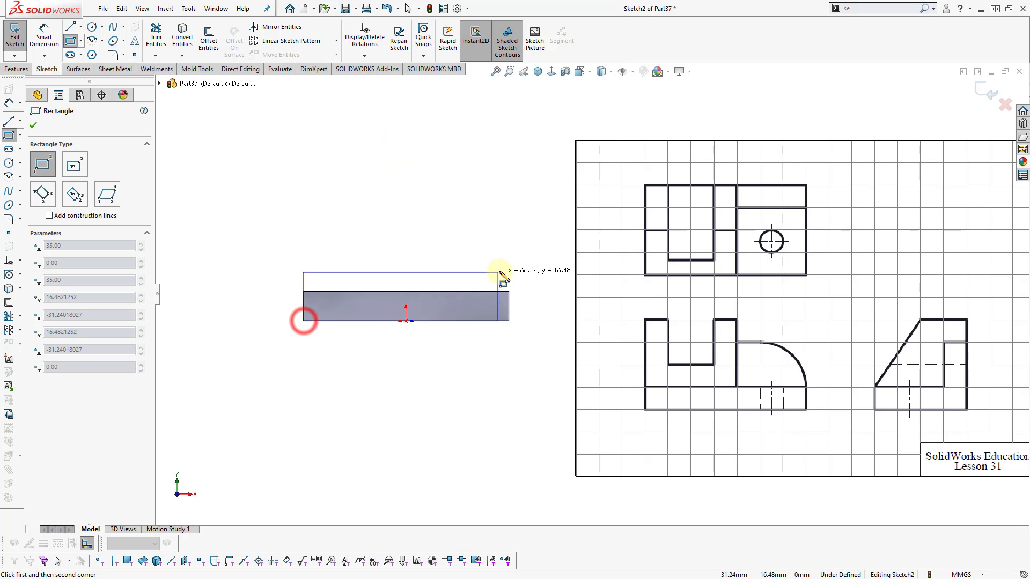
left_click(509, 245)
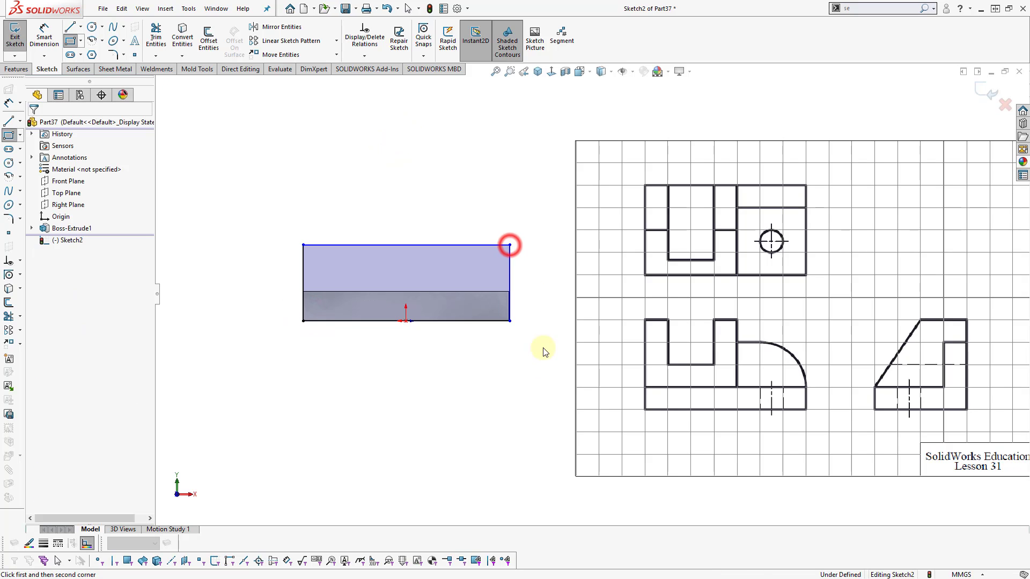
key("Escape")
left_click(510, 321)
left_click(524, 368)
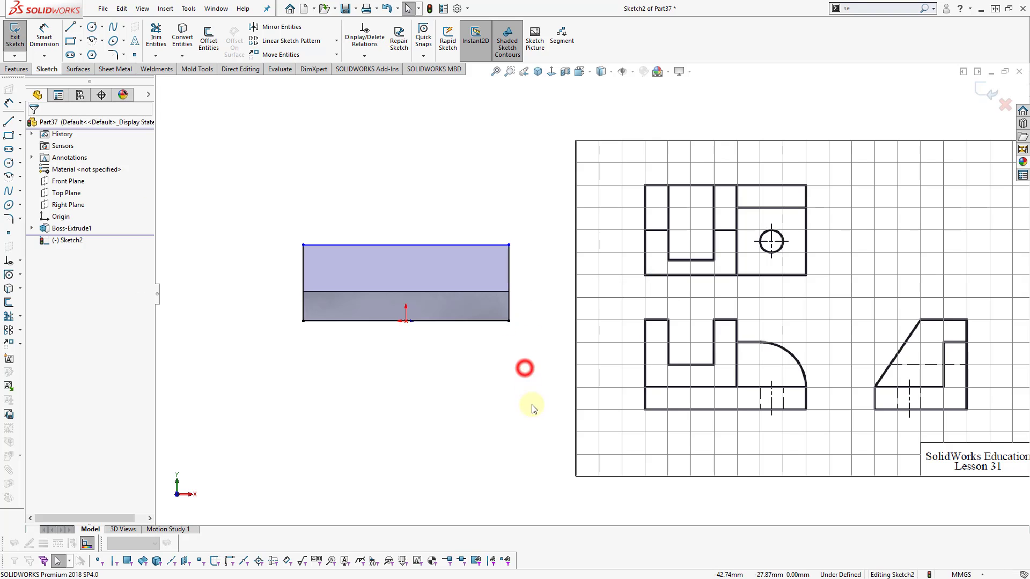
- Dimension the rectangle's height as 30 mm
right_click_drag(532, 405, 530, 371)
left_click(510, 270)
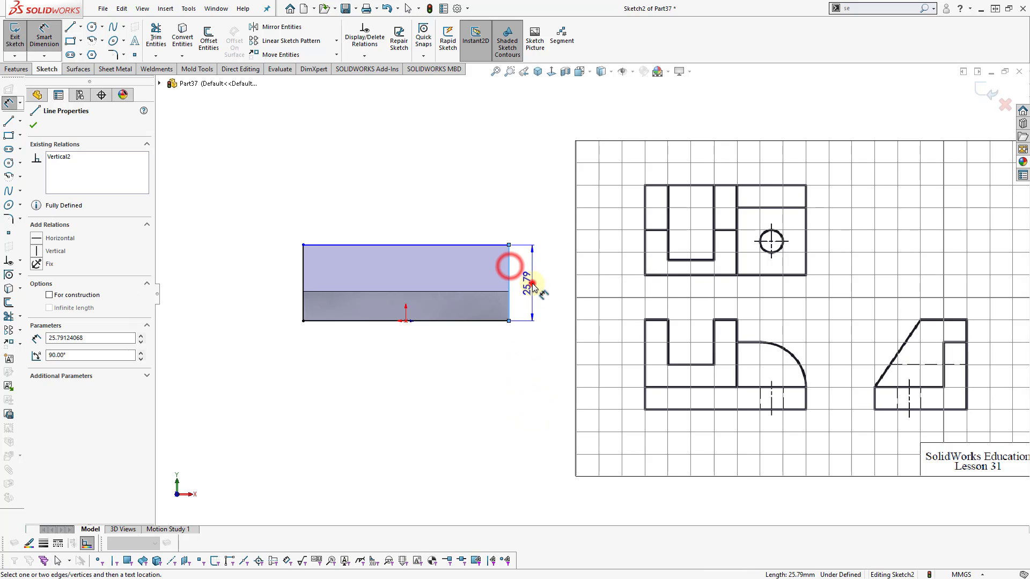
left_click(529, 286)
type("30")
key("Return")
key("Escape")
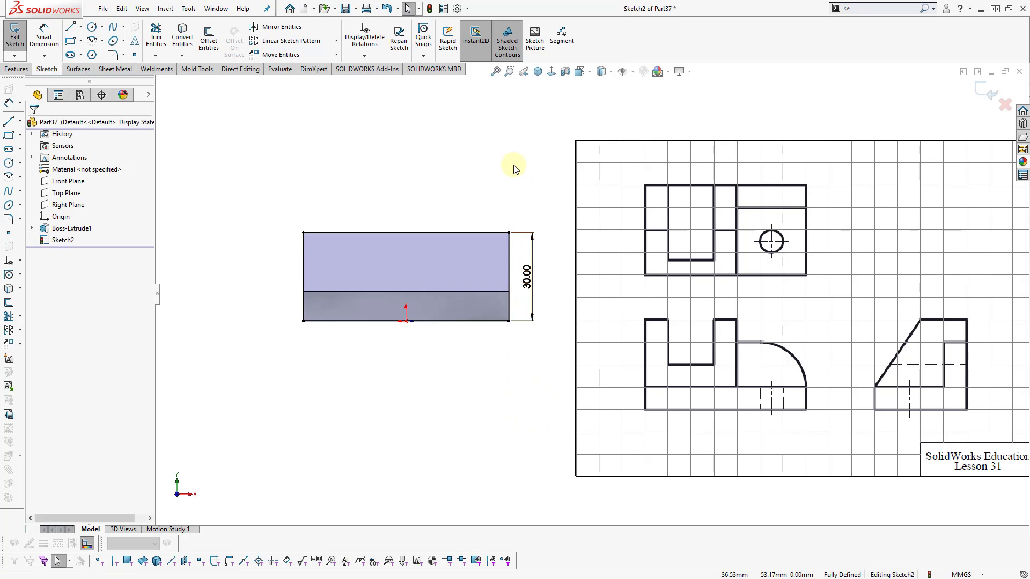
- Extrude the rectangle 10 mm in the reversed direction, over the plate, to form the rear wall
key("s")
left_click(569, 177)
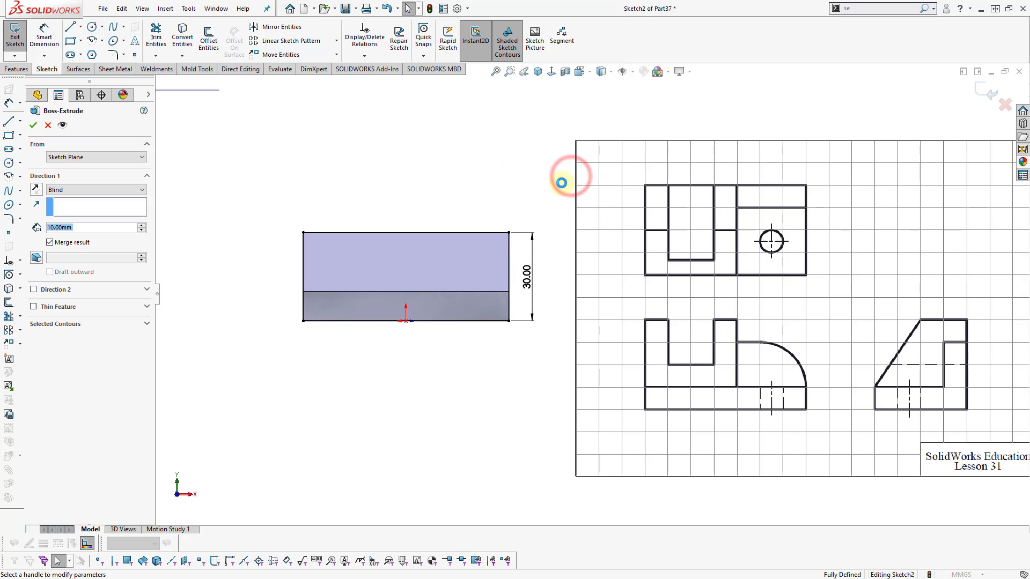
left_click(34, 189)
left_click(33, 125)
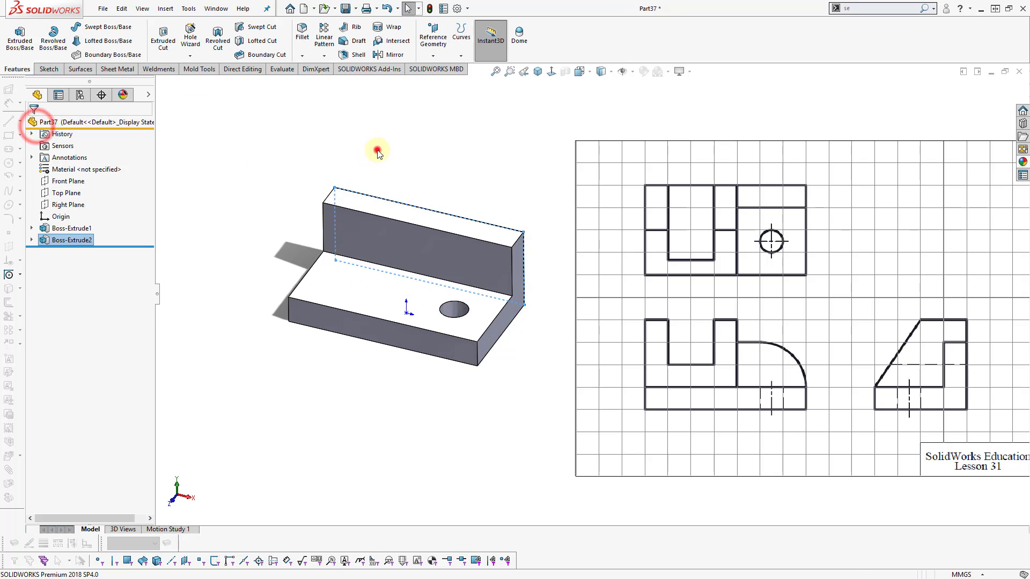
- Fillet the top corner edge of the rear wall at the hole end with a 20 mm radius
right_click_drag(380, 149, 322, 150)
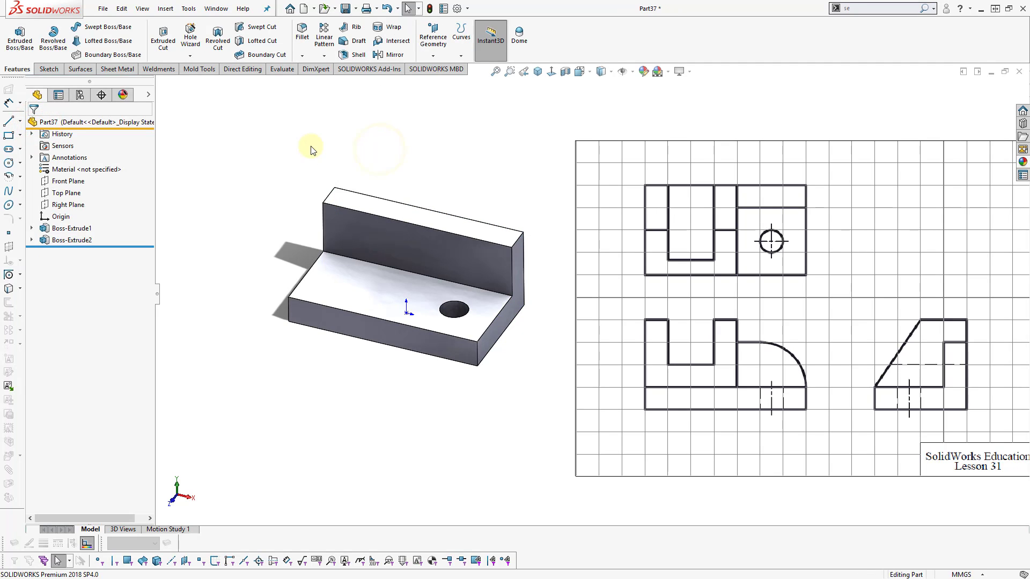
left_click(519, 239)
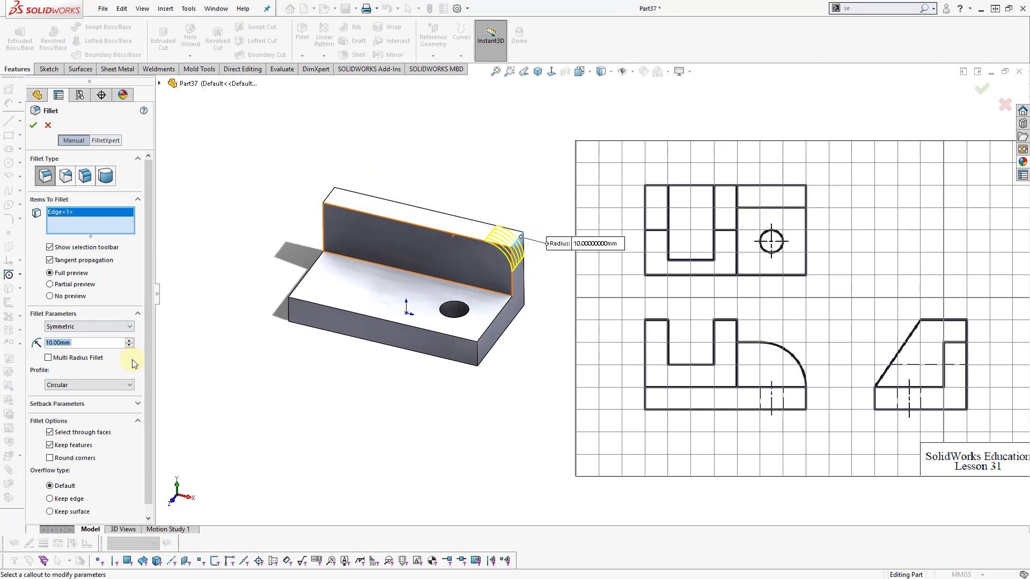
left_click(129, 340)
left_click(34, 127)
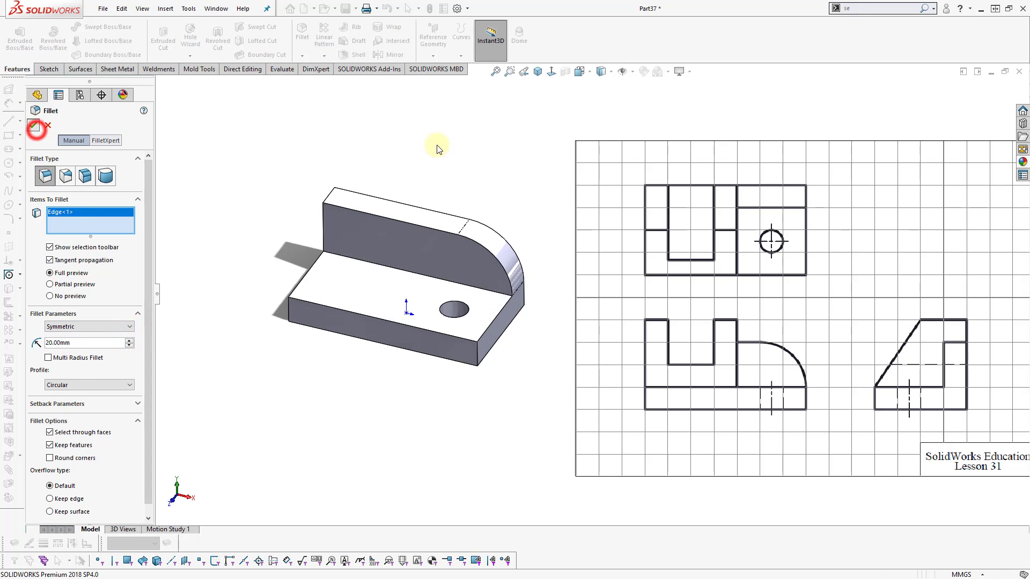
left_click(460, 145)
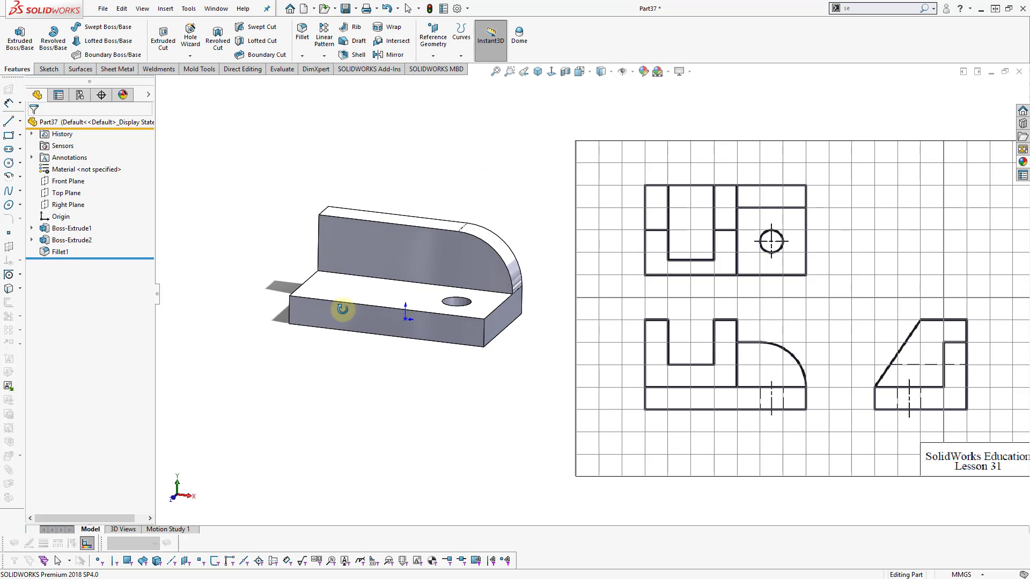
- Start a sketch on the L-shaped end face opposite the fillet and view it face-on
middle_click_drag(340, 311, 329, 284)
left_click(328, 285)
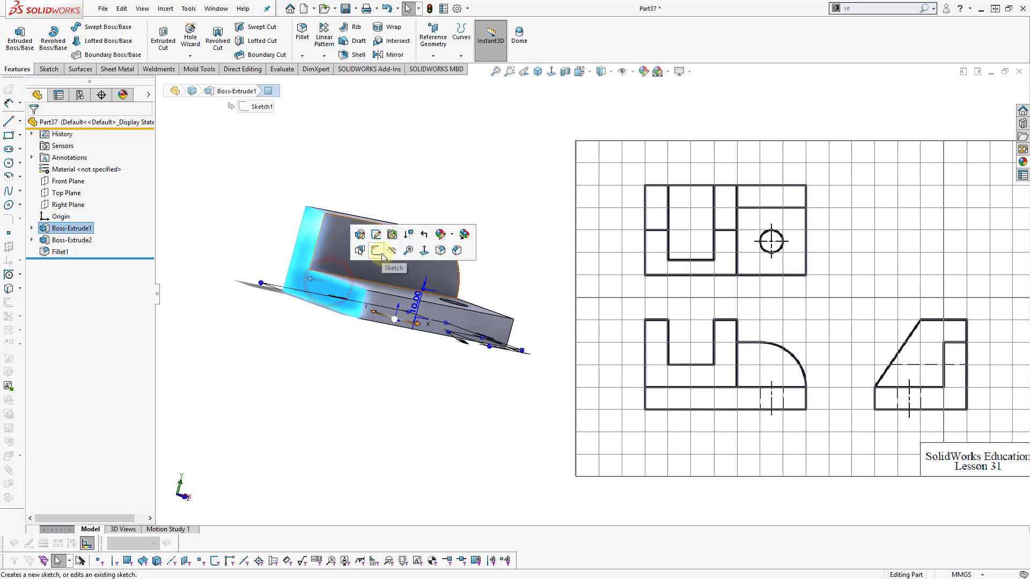
left_click(381, 252)
left_click(433, 166)
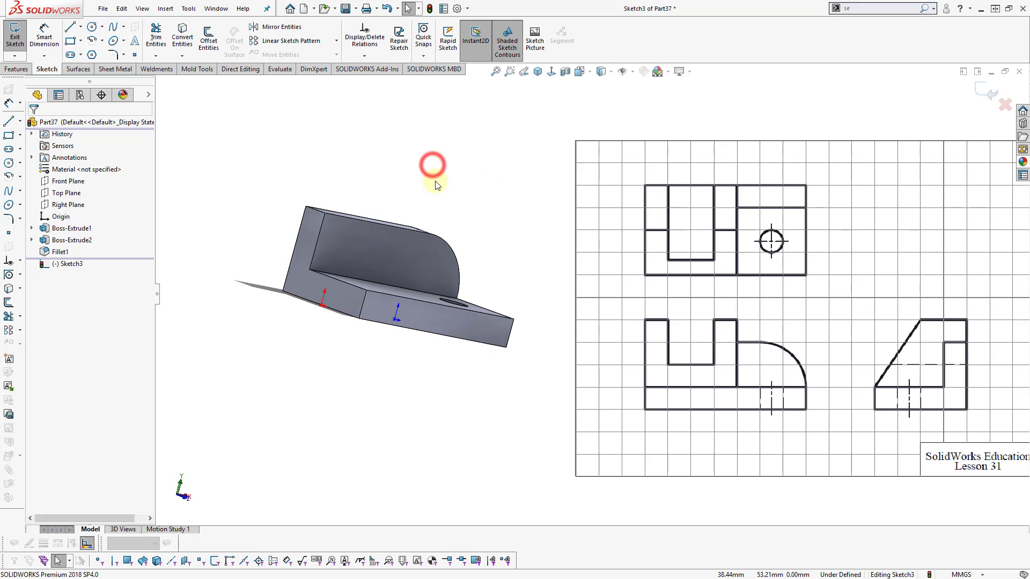
key("ctrl+8")
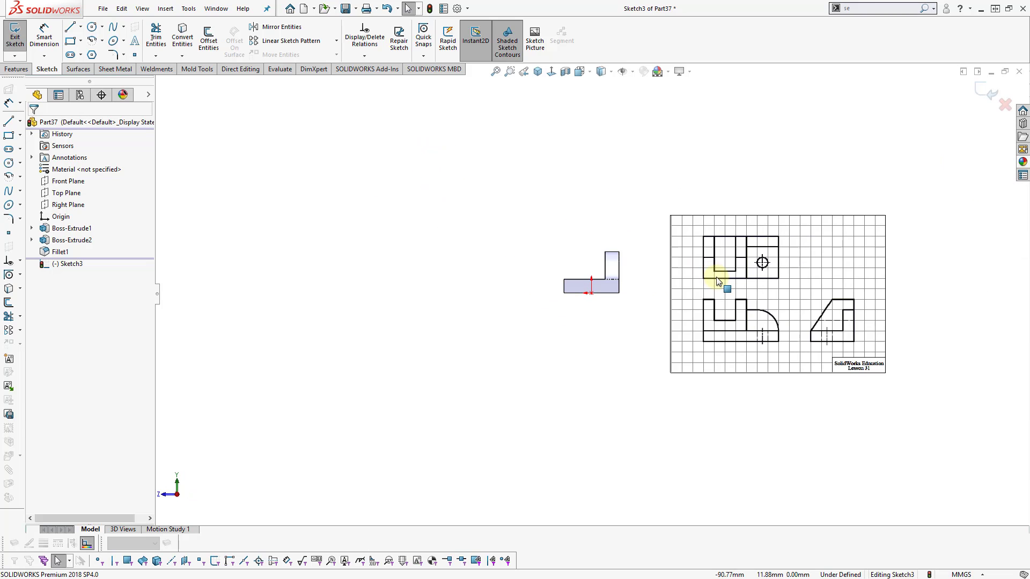
- Move the reference drawing upward and closer to the part
left_click(653, 294)
left_click_drag(631, 235, 615, 196)
scroll(601, 217, "up", 2)
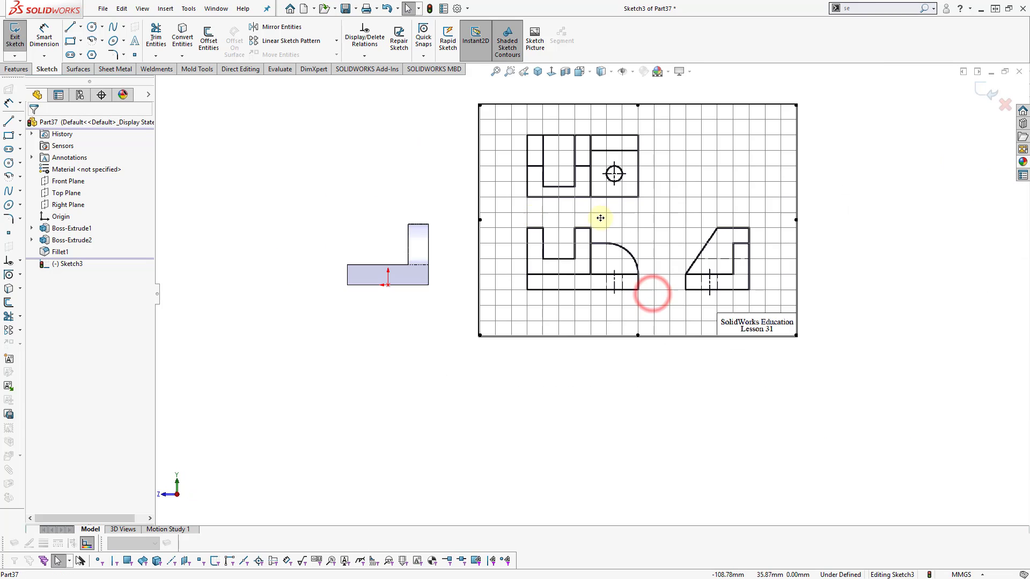
scroll(480, 215, "down", 2)
left_click(442, 191)
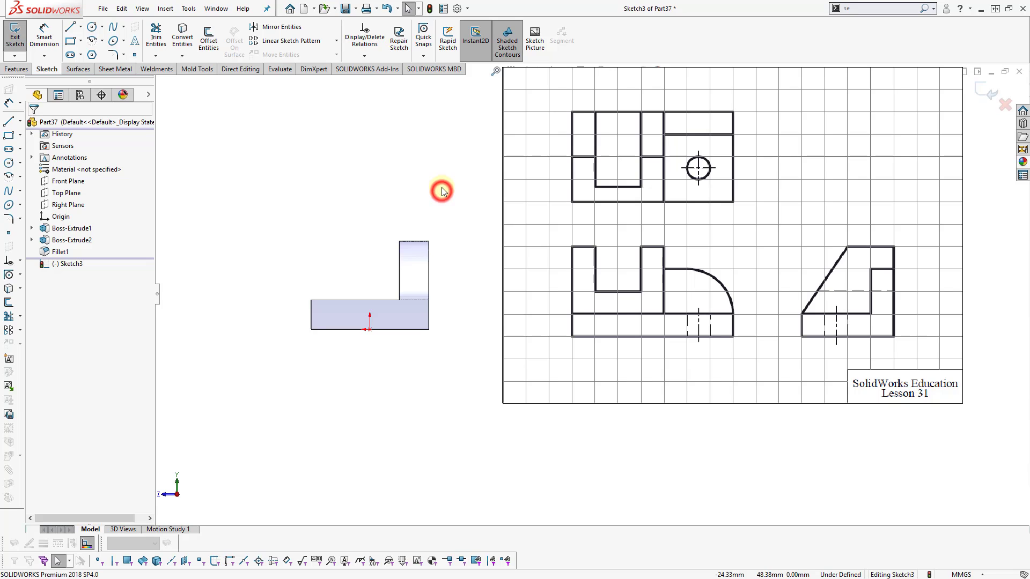
- Sketch a closed slanted profile over the end face, about 45 mm tall, 18 mm wide at the top, sloping down to the plate's upper corner
right_click_drag(450, 182, 363, 170)
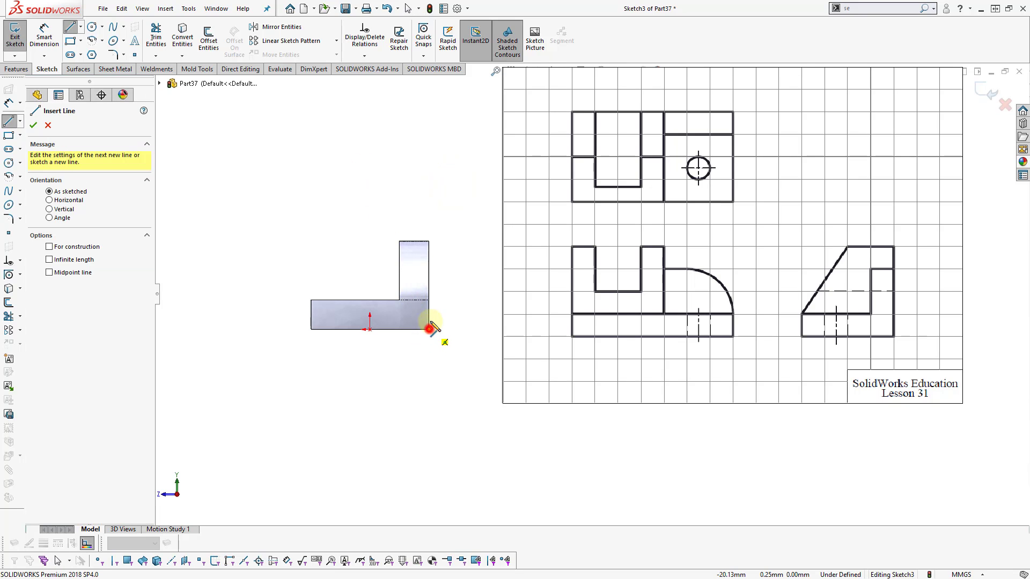
left_click(429, 329)
left_click(428, 197)
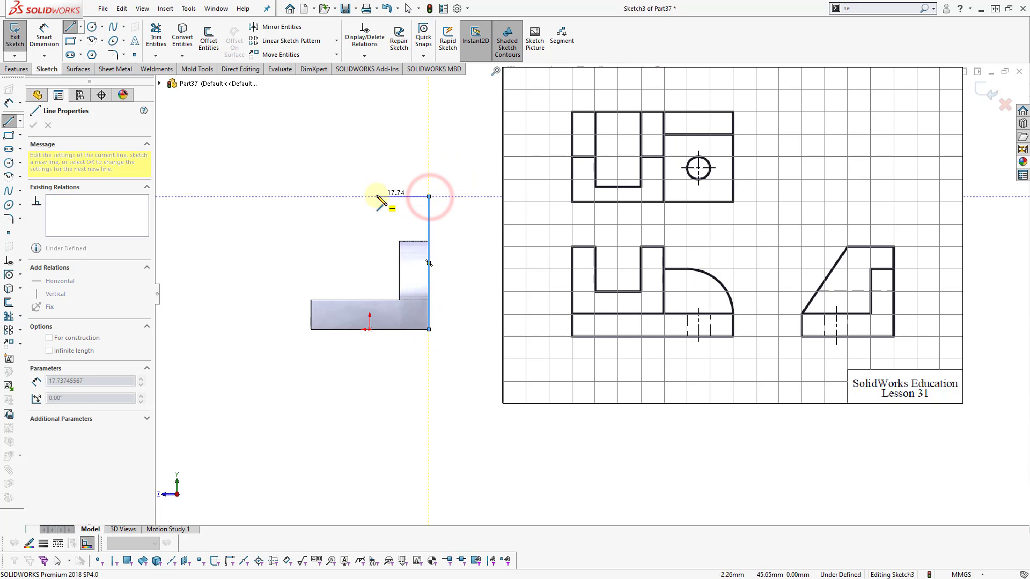
left_click(375, 197)
left_click(310, 299)
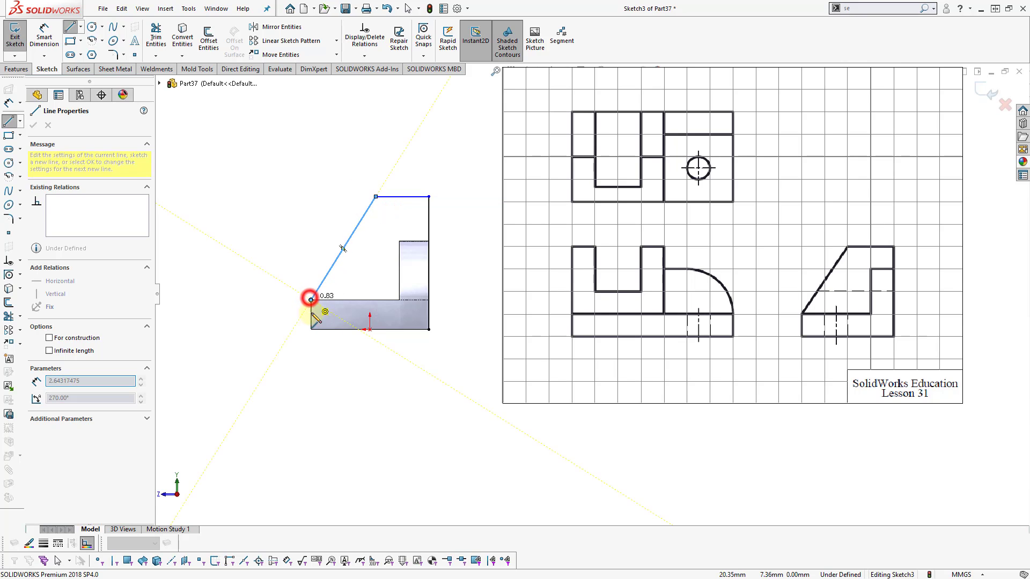
left_click(310, 329)
left_click(429, 329)
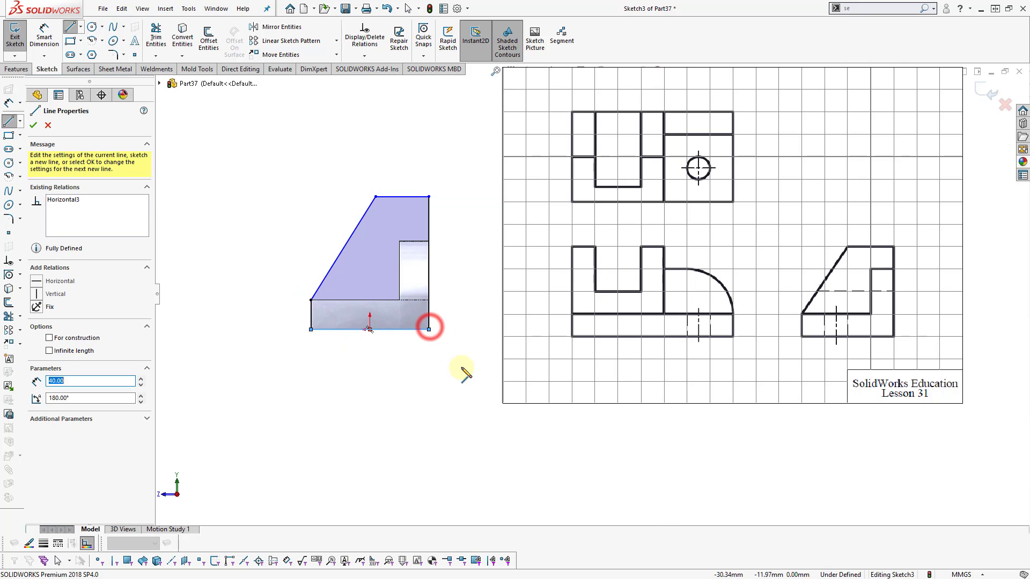
key("Escape")
left_click(462, 371)
- Dimension the profile's vertical back edge to 40 mm and its top edge to 20 mm
right_click_drag(457, 410, 455, 362)
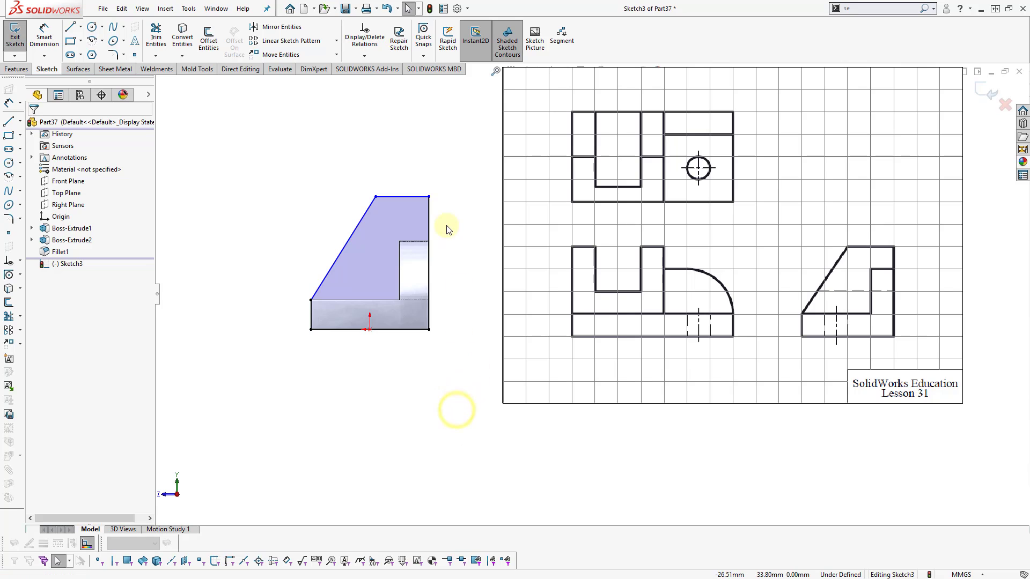
right_click_drag(440, 305, 421, 225)
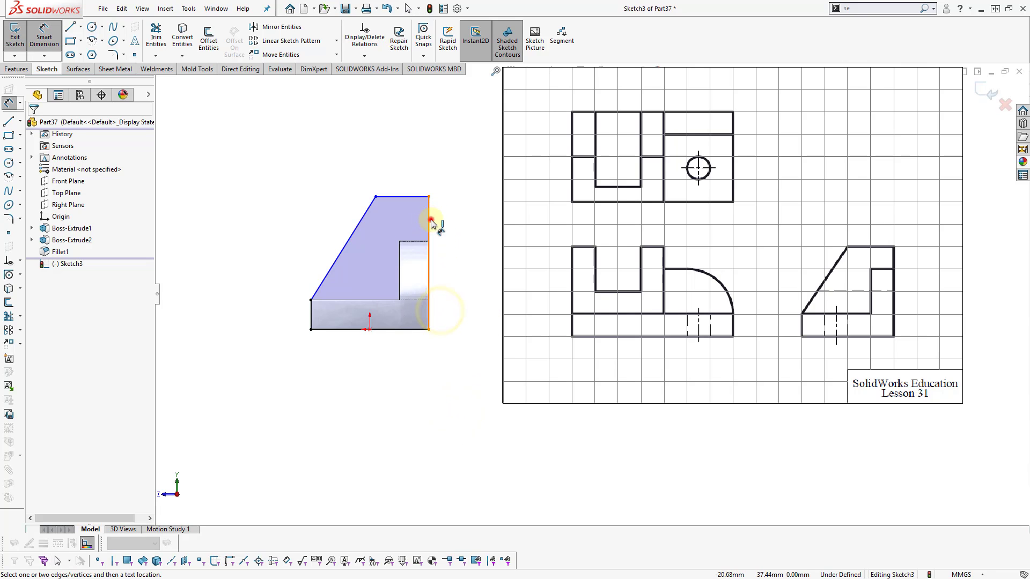
left_click(432, 221)
left_click(454, 263)
type("40")
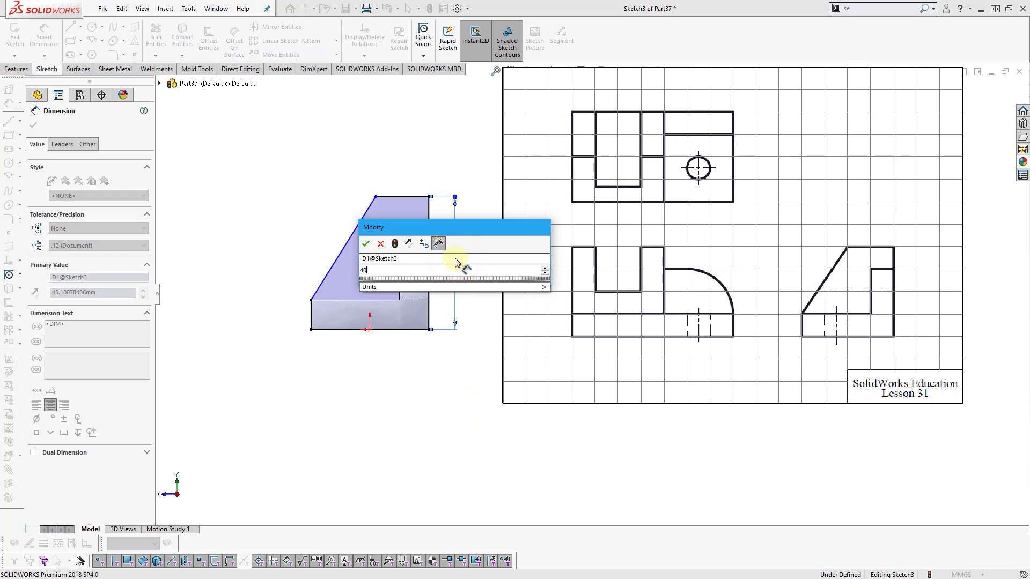
left_click(479, 248)
left_click(409, 217)
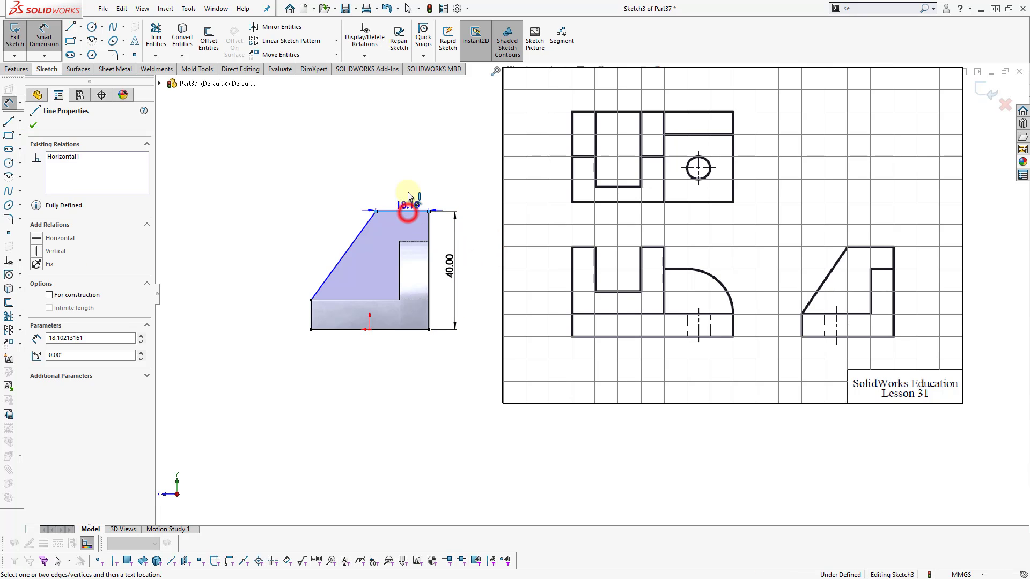
left_click(410, 196)
key("Return")
key("Escape")
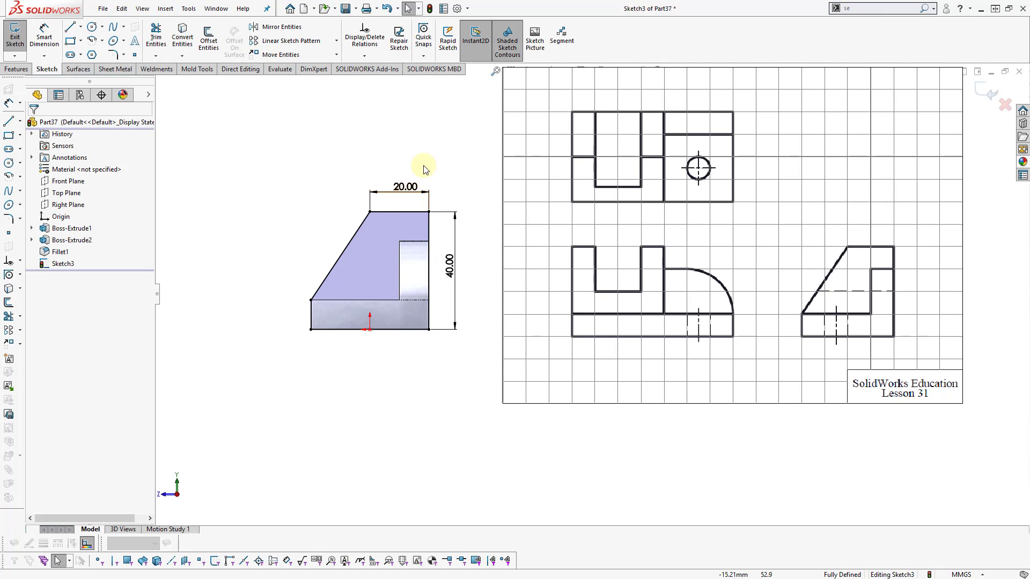
- Extrude the slanted profile 10 mm in the reversed direction, over the plate, merged with the part
key("s")
left_click(499, 170)
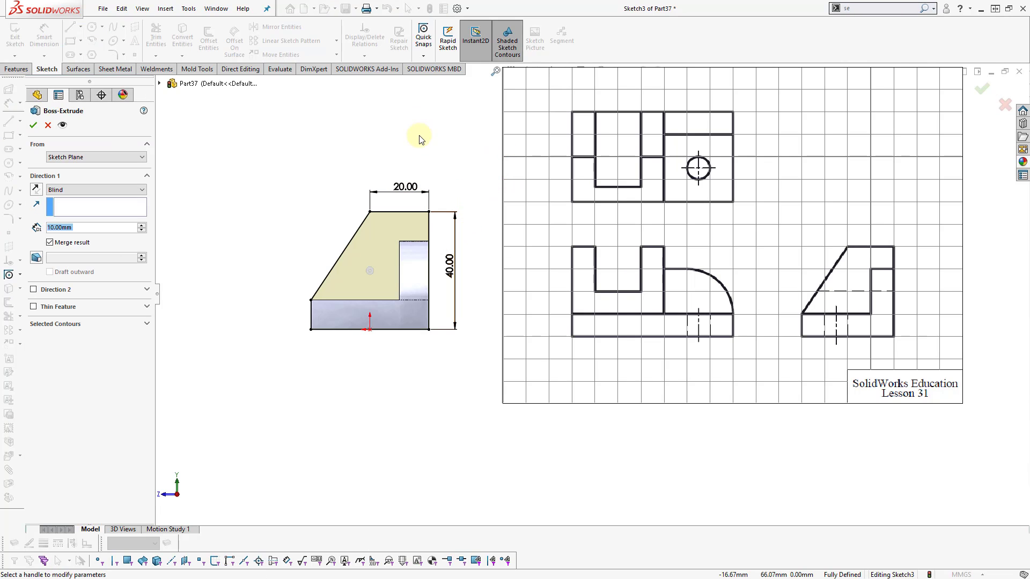
middle_click_drag(411, 413, 354, 443)
scroll(366, 427, "up", 4)
scroll(702, 248, "down", 4)
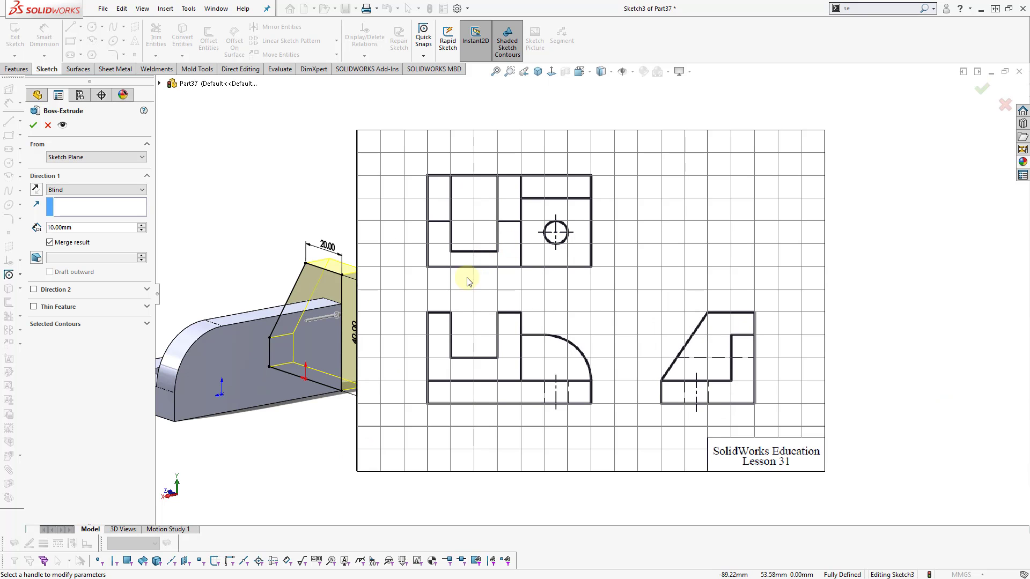
left_click(38, 190)
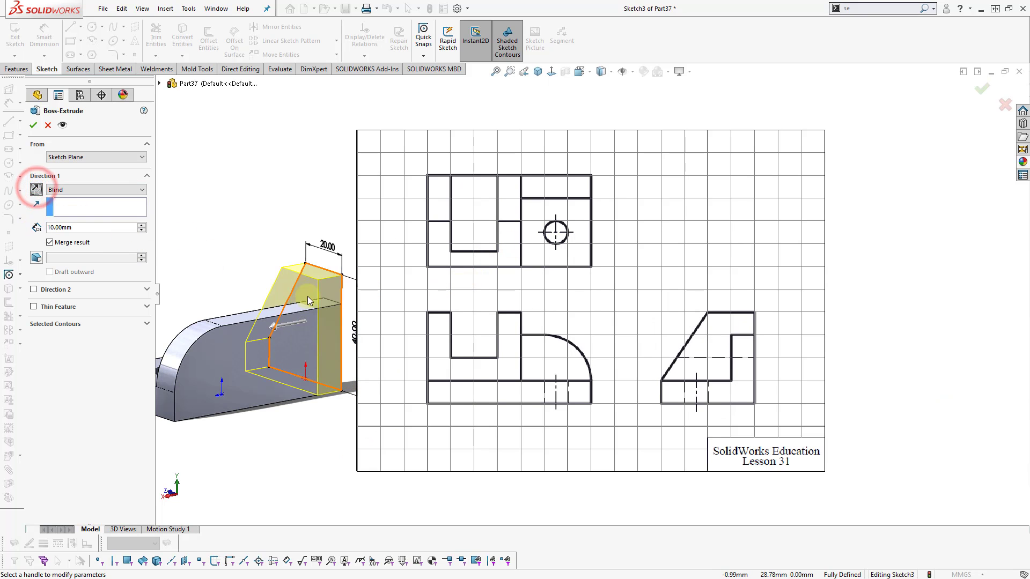
scroll(308, 296, "up", 2)
left_click(32, 125)
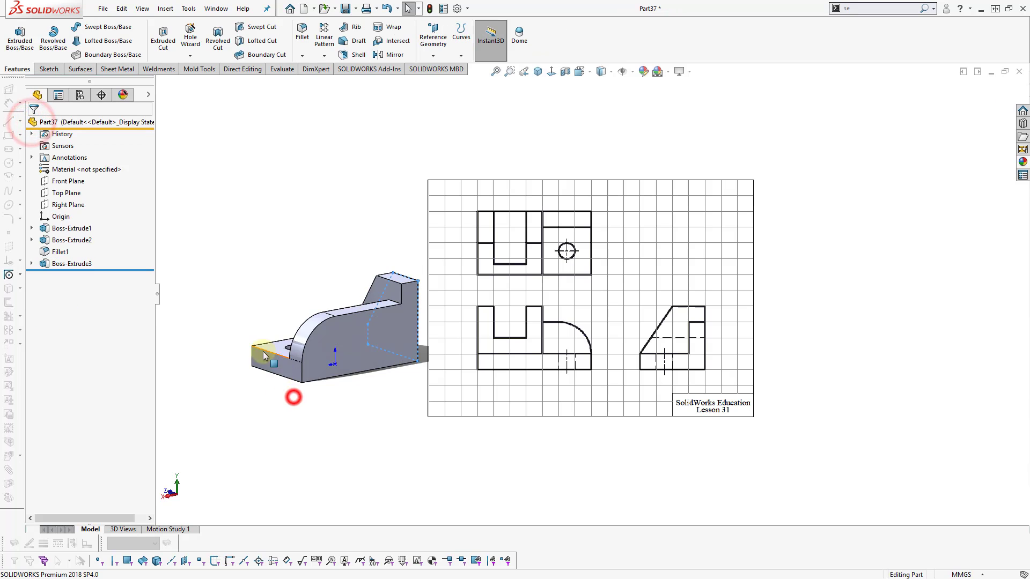
- Edit the slanted block's extrusion and increase its depth to match the block width in the reference drawing
mouse_move(292, 395)
middle_mouse_down()
mouse_move(402, 391)
mouse_move(391, 406)
mouse_move(363, 384)
mouse_move(395, 405)
mouse_move(389, 376)
middle_mouse_up()
scroll(379, 310, "down", 2)
left_click(266, 288)
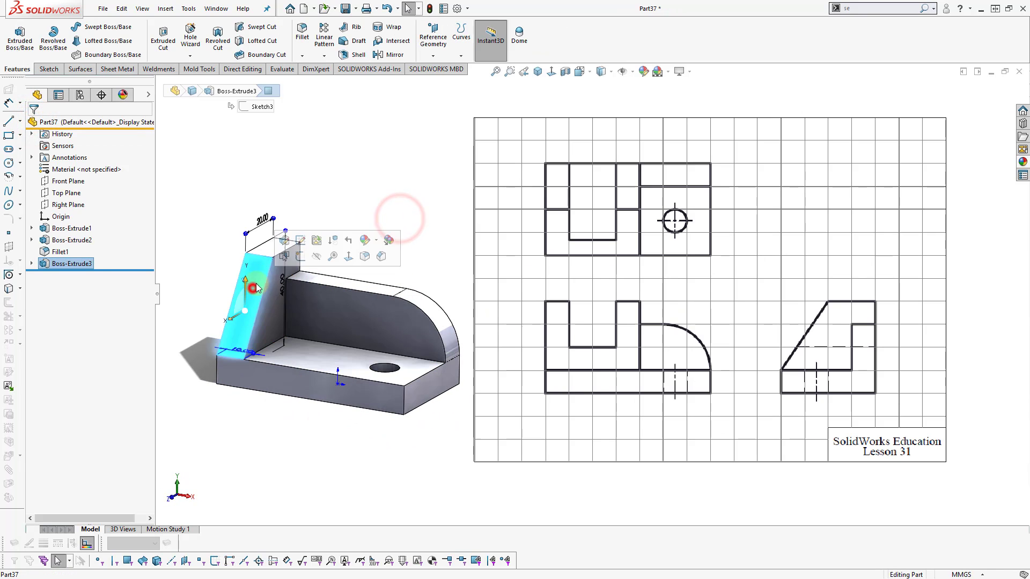
left_click(279, 235)
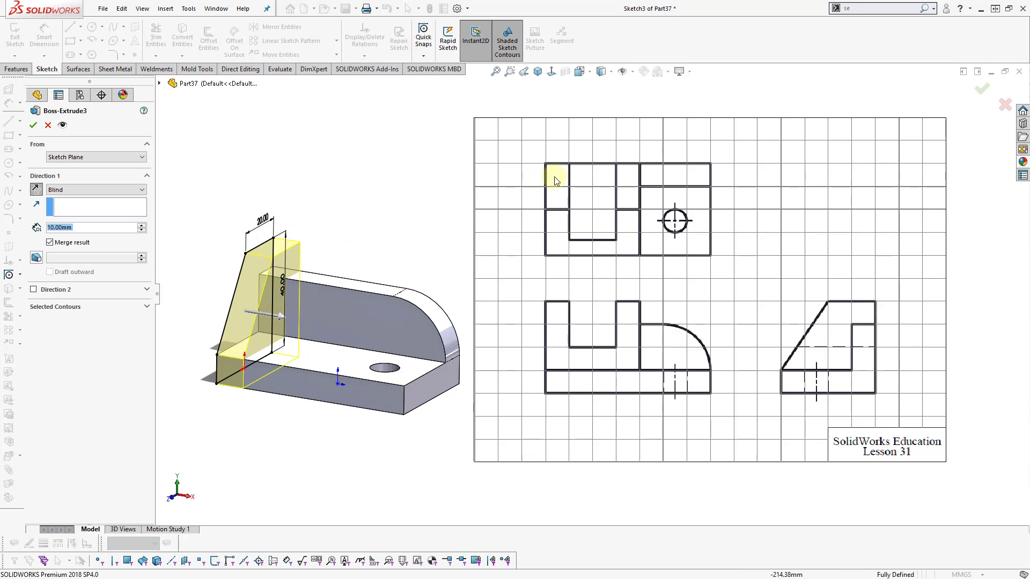
left_click(141, 226)
left_click(32, 125)
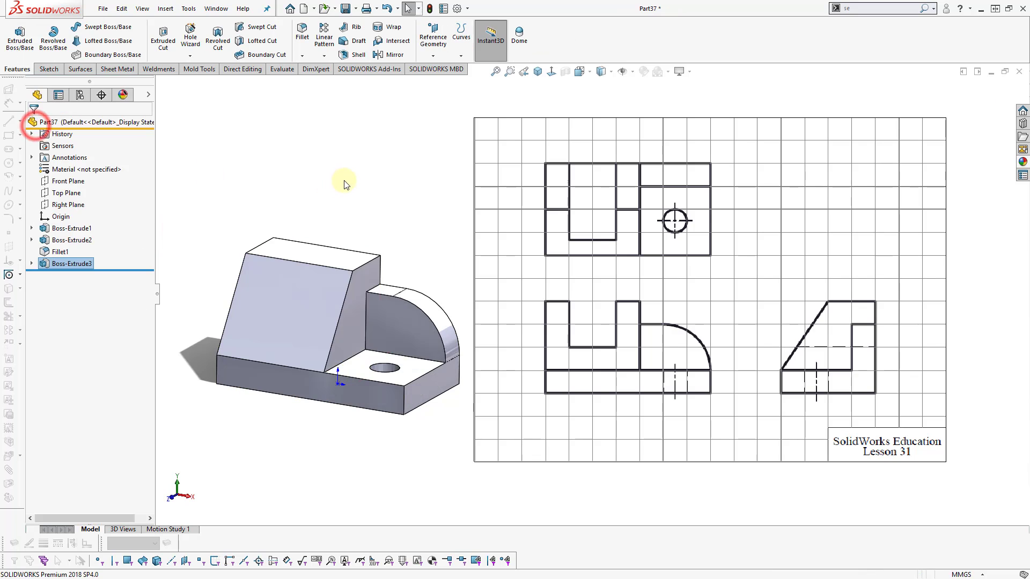
left_click(344, 181)
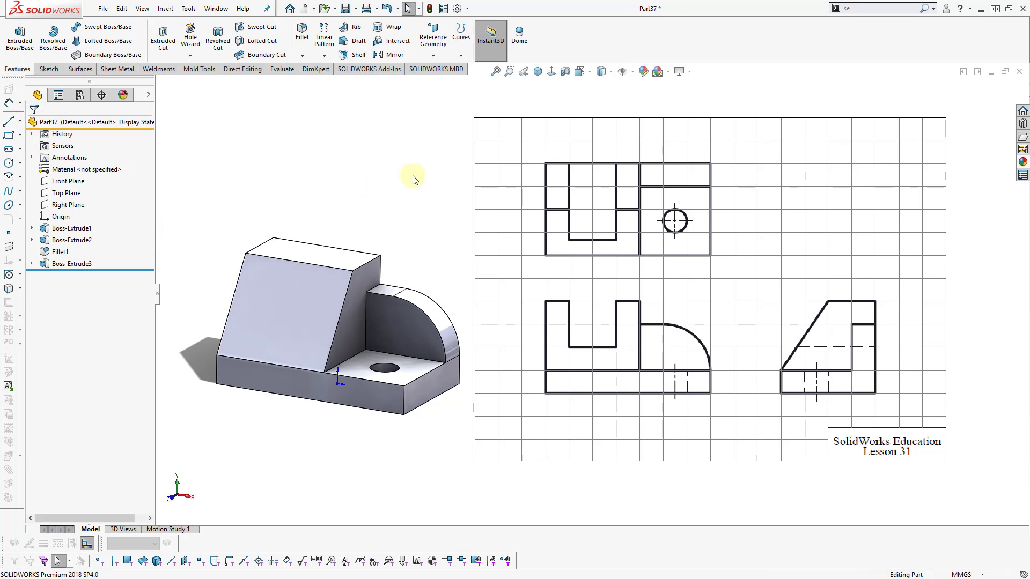
- Start a sketch on the base plate's front face and draw a corner rectangle about 13 mm high over the slanted block
left_click(272, 378)
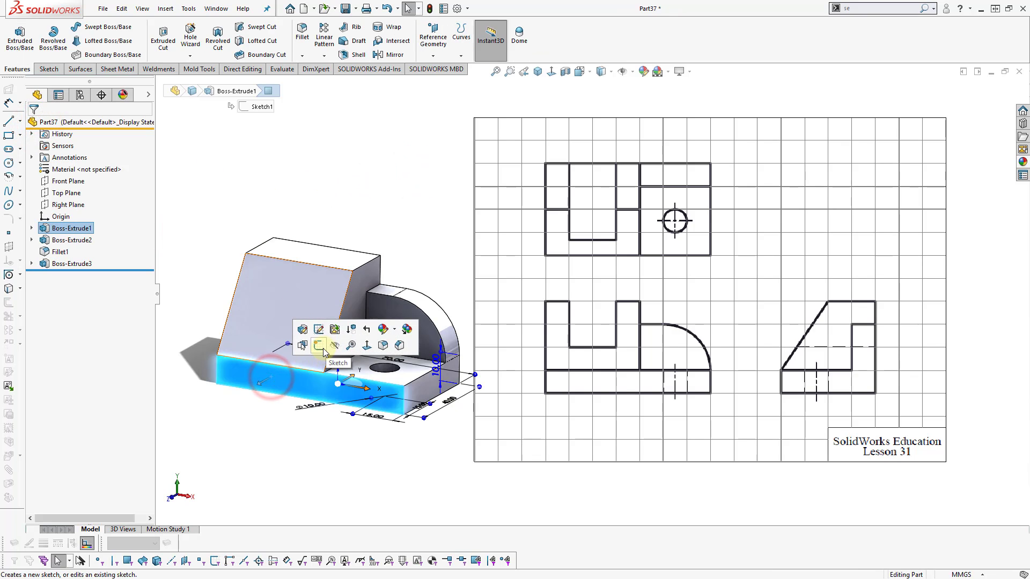
left_click(322, 348)
left_click(420, 226)
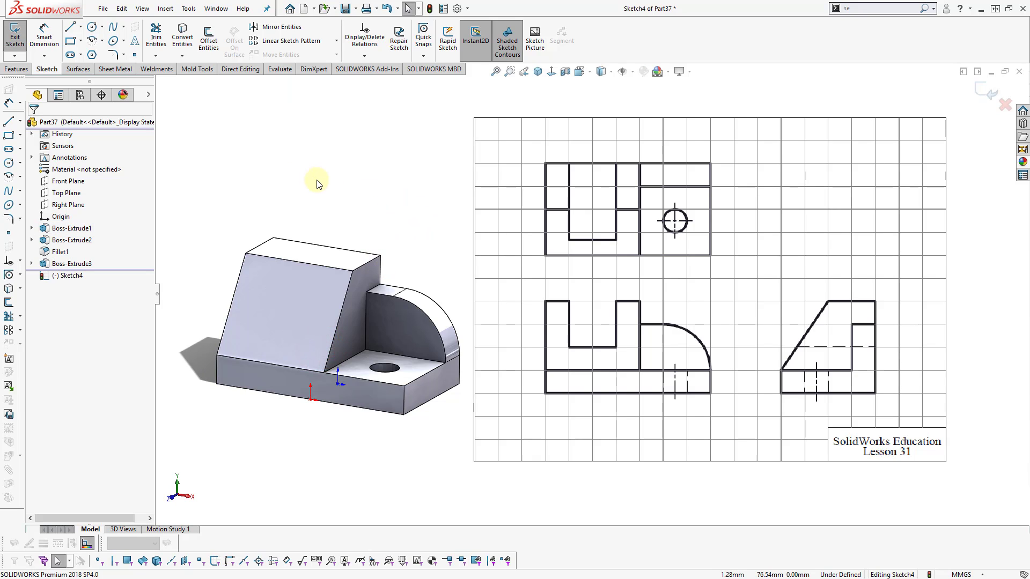
middle_click_drag(401, 262, 396, 174)
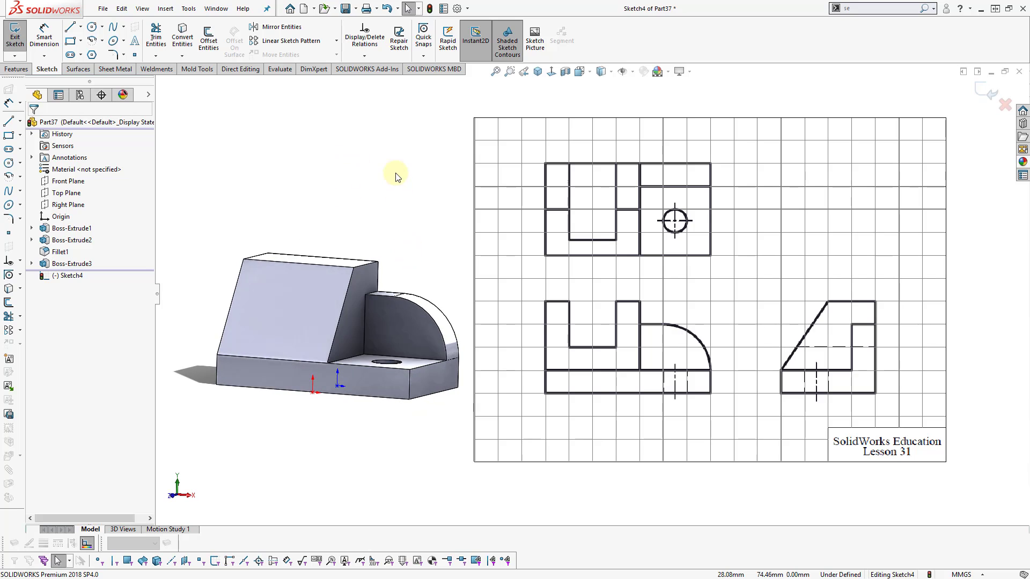
key("r")
left_click(267, 266)
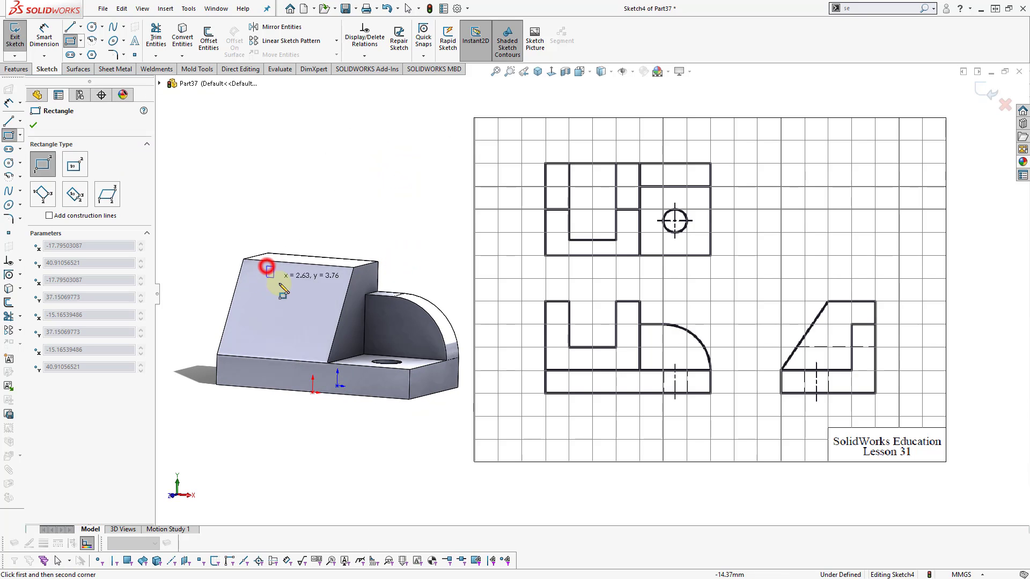
left_click(308, 309)
key("Escape")
left_click(427, 194)
- Dimension the rectangle's vertical side to 20 mm
right_click_drag(424, 254, 420, 232)
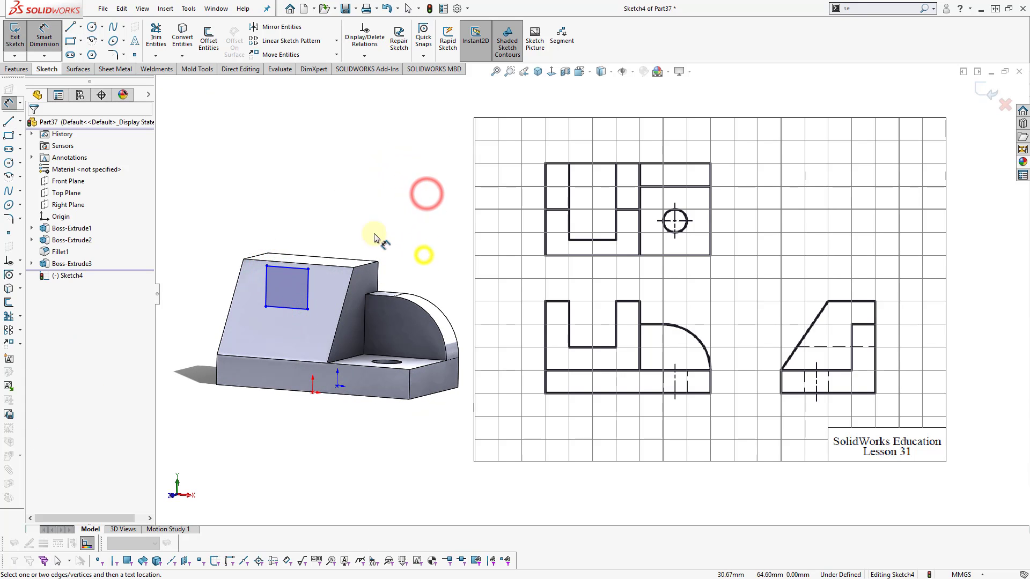
left_click(308, 281)
left_click(342, 238)
type("20")
key("Return")
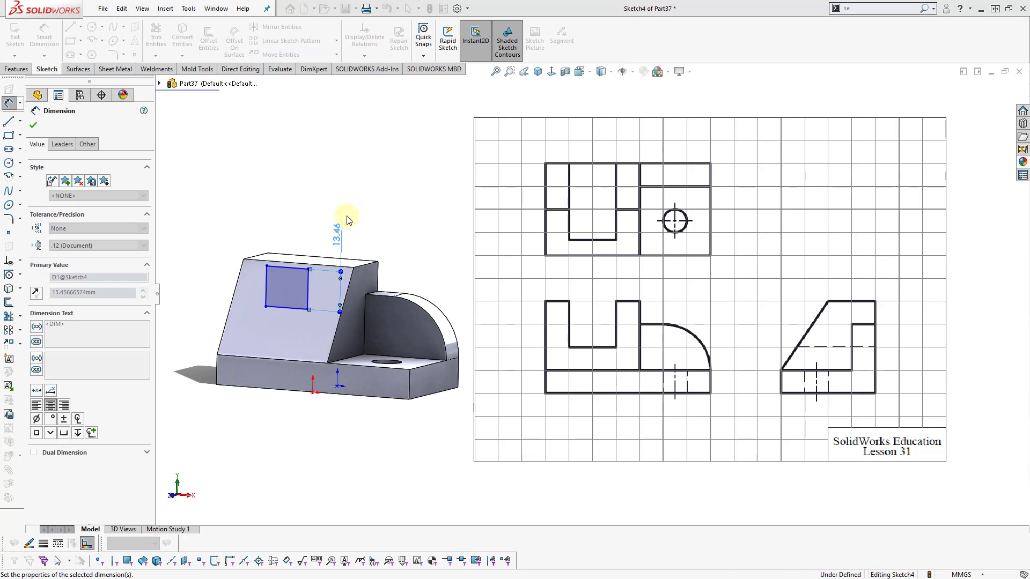
key("Escape")
- Make the rectangle's top and vertical side equal, and its top line collinear with the upper edge of the slanted face
left_click(308, 258)
left_click(299, 250, "ctrl")
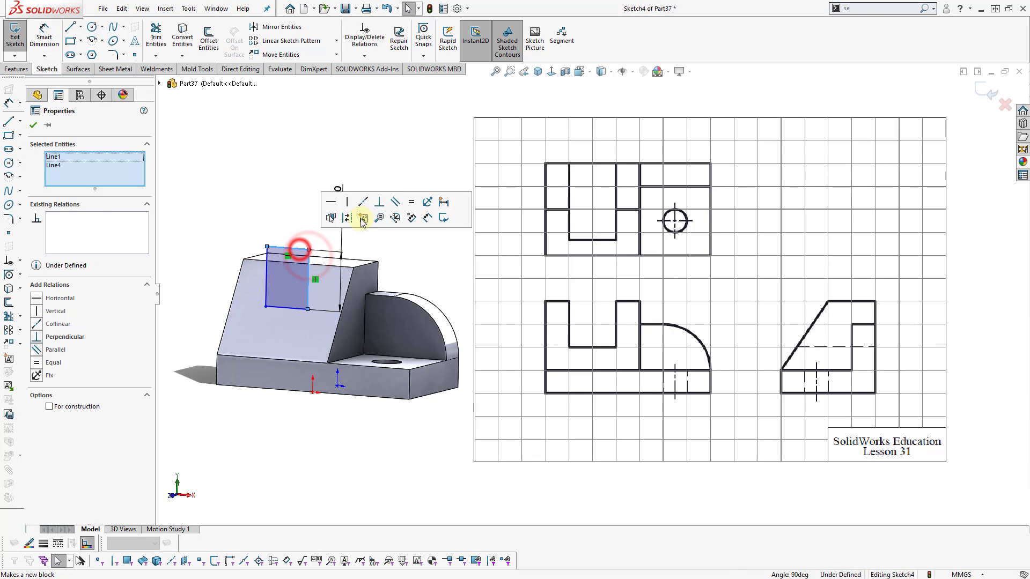
left_click(404, 208)
left_click(269, 145)
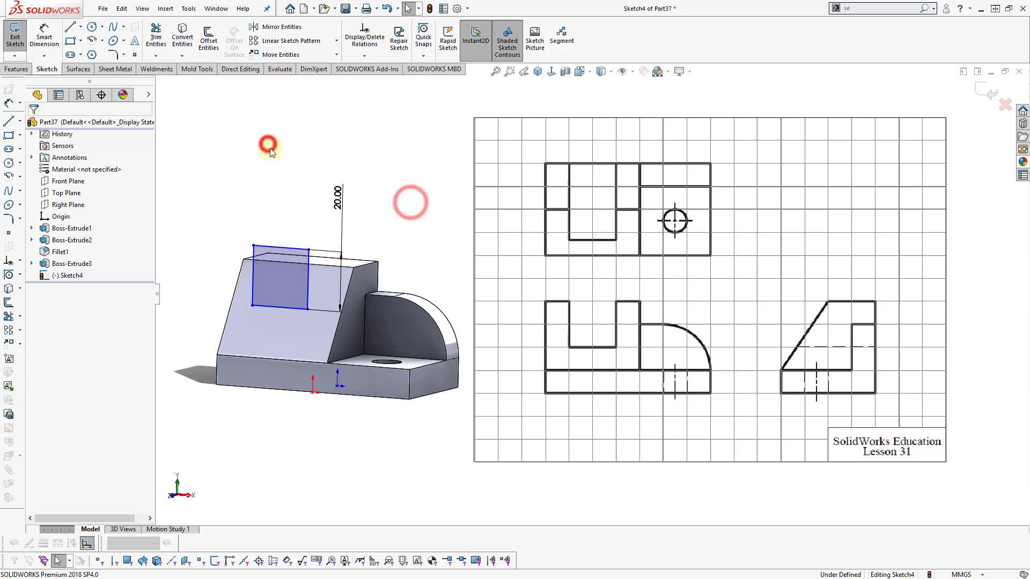
left_click(292, 248)
left_click(291, 259, "ctrl")
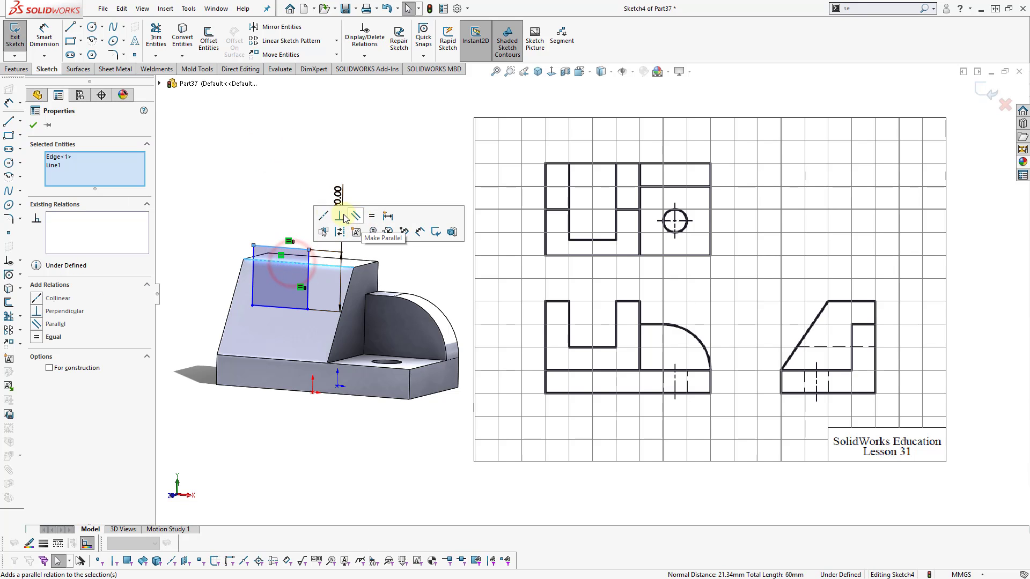
left_click(323, 216)
left_click(276, 138)
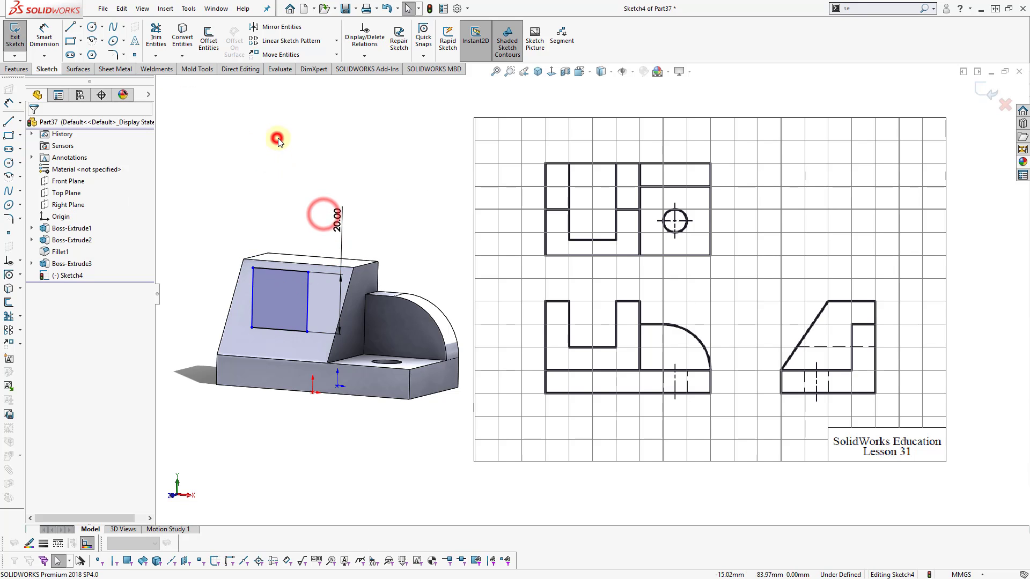
- Dimension the rectangle 10 mm from the end of the slanted block nearest the hole
left_click(385, 148)
right_click_drag(386, 205, 384, 154)
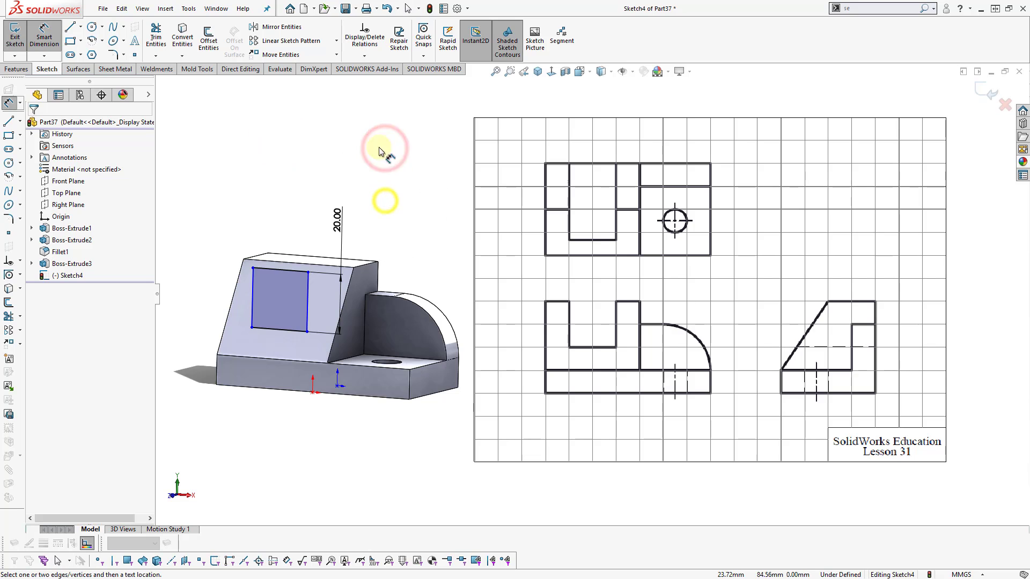
left_click(307, 283)
left_click(346, 289)
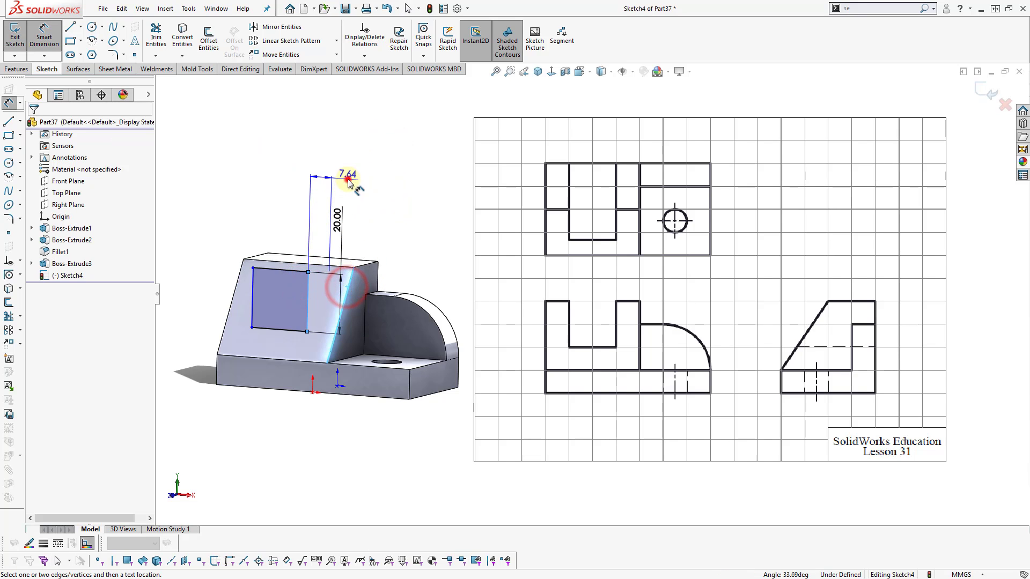
left_click(348, 182)
type("10")
key("Return")
key("Escape")
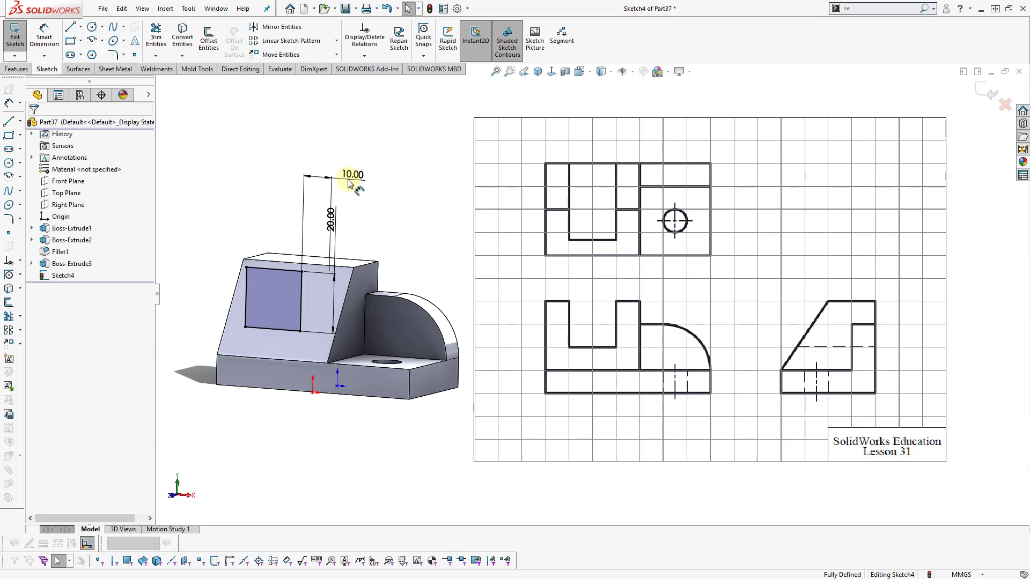
- Cut-extrude the square 70 mm back through the slanted block to form the slot
key("s")
left_click(410, 219)
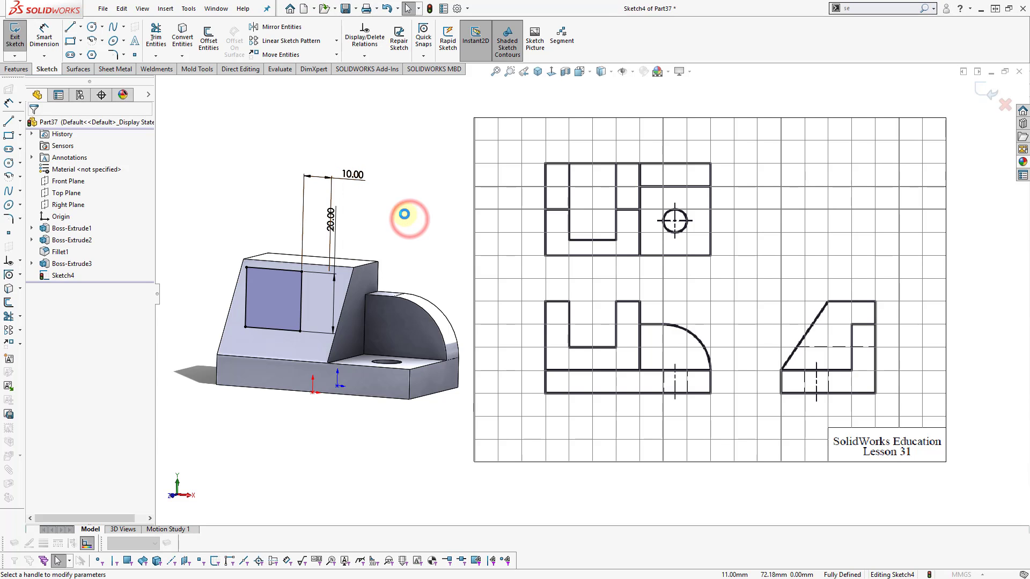
middle_click_drag(397, 288, 385, 332)
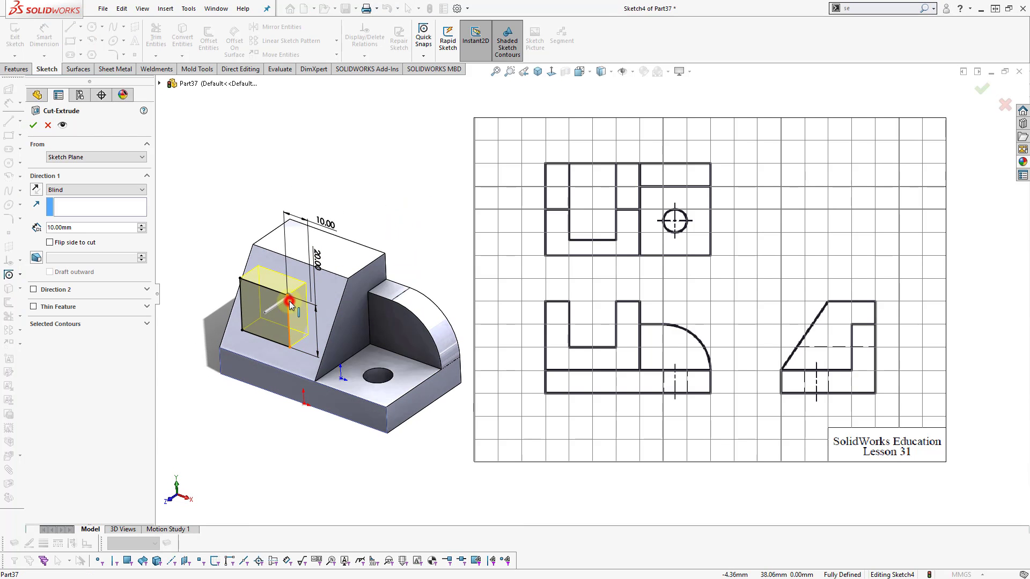
left_click_drag(290, 305, 405, 229)
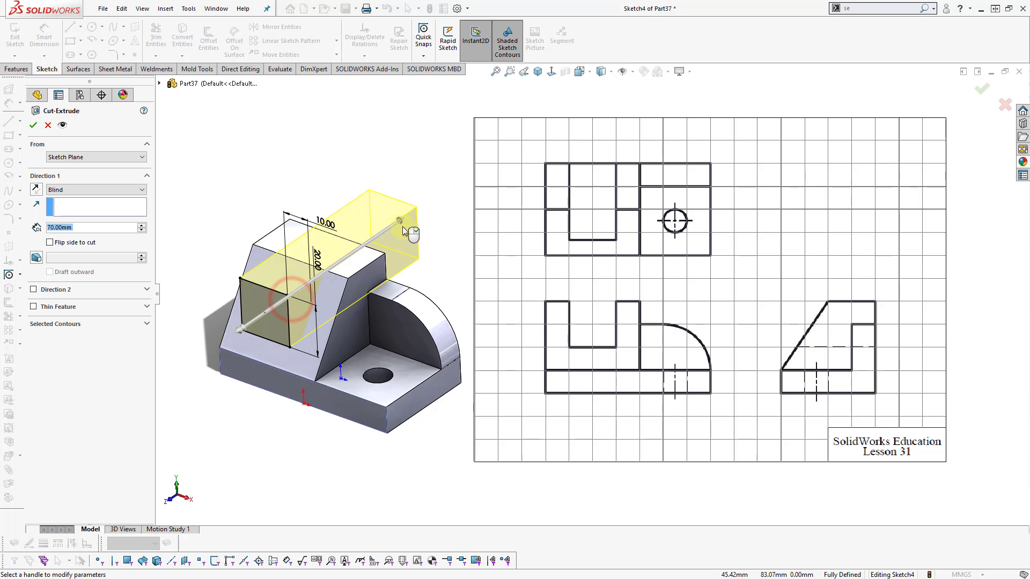
right_click(405, 230)
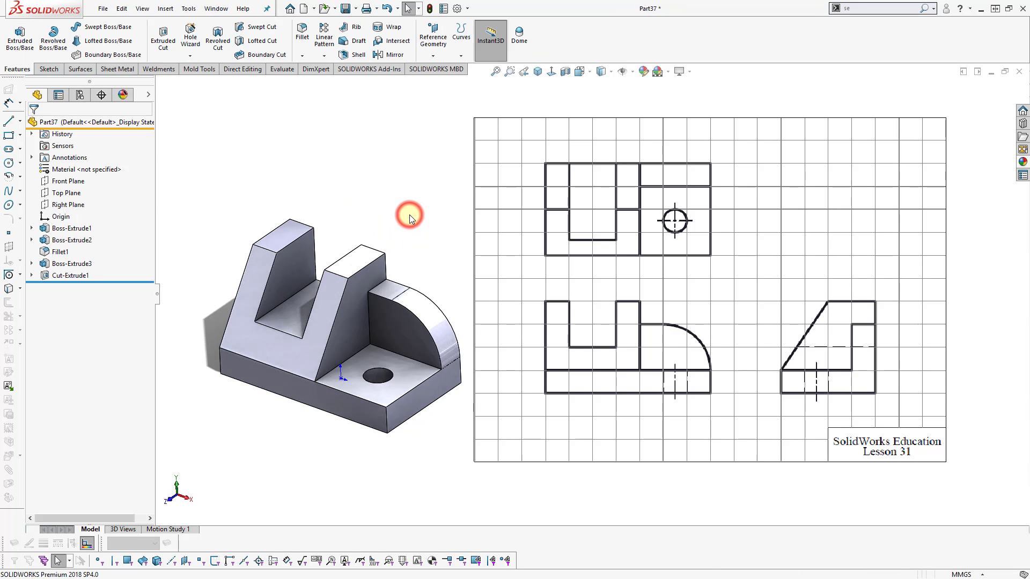
middle_click_drag(410, 215, 420, 265)
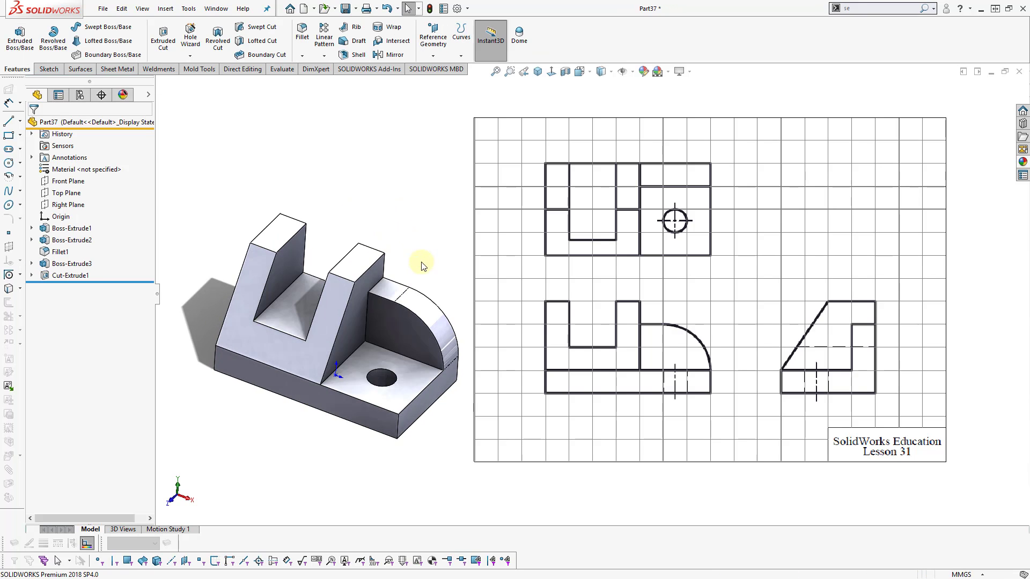
- Compare the bracket's front, right and top views with the matching views of the Lesson 31 drawing, finishing in the isometric view
left_click(320, 402)
key("ctrl+8")
left_click(414, 439)
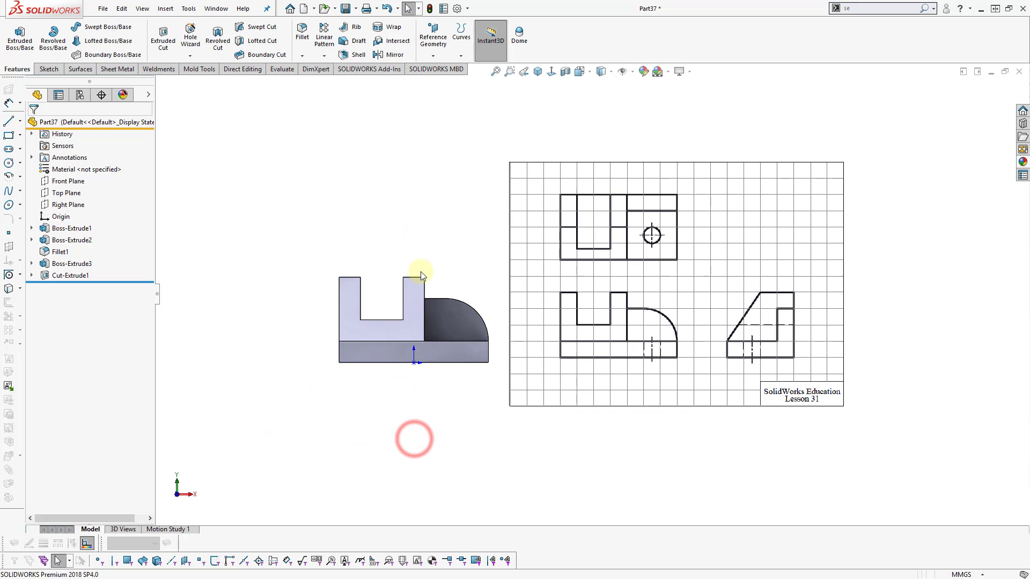
scroll(427, 282, "down", 1)
scroll(492, 365, "down", 1)
left_click_drag(708, 302, 709, 329)
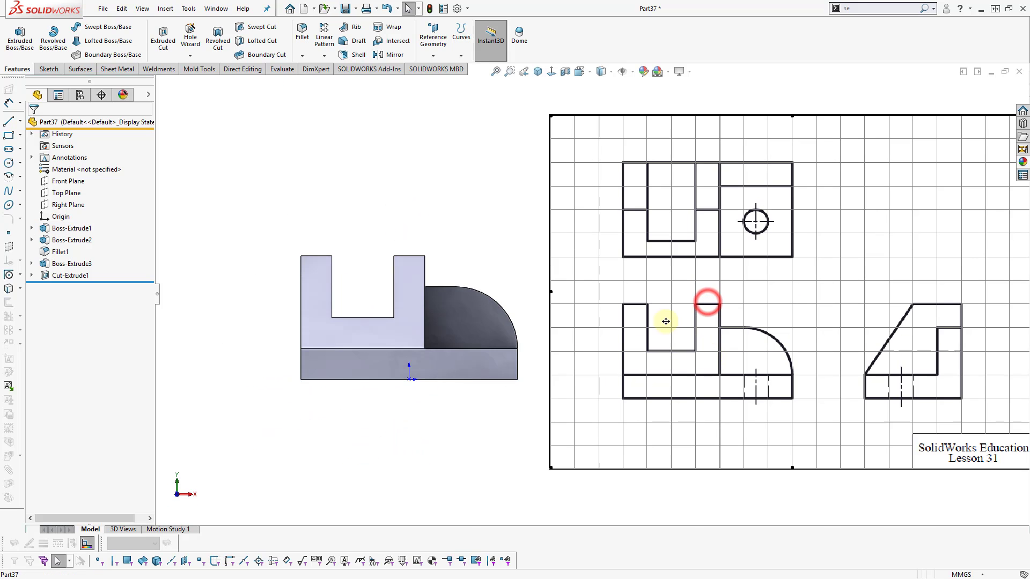
left_click(505, 178)
key("ctrl+4")
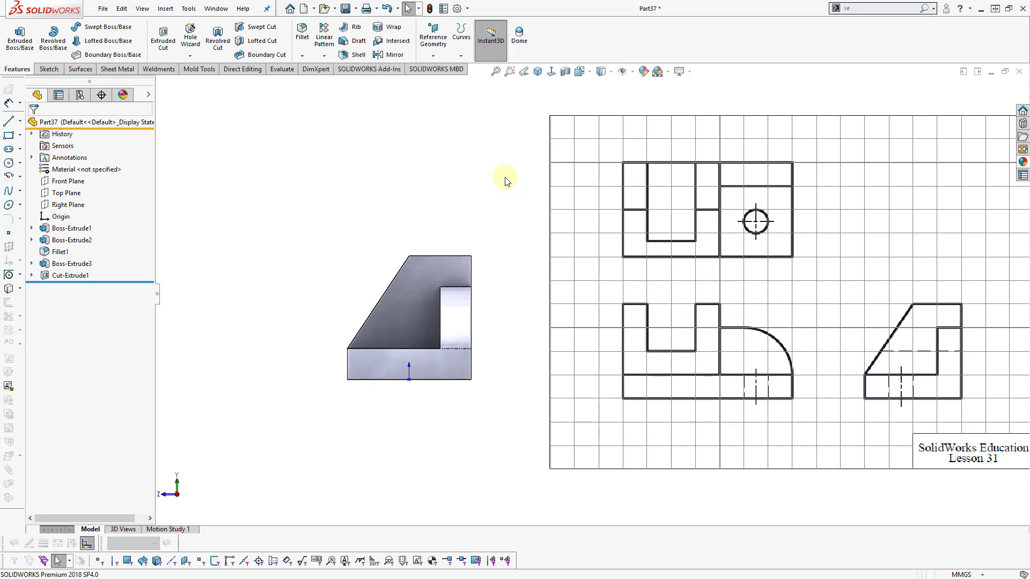
key("ctrl+1")
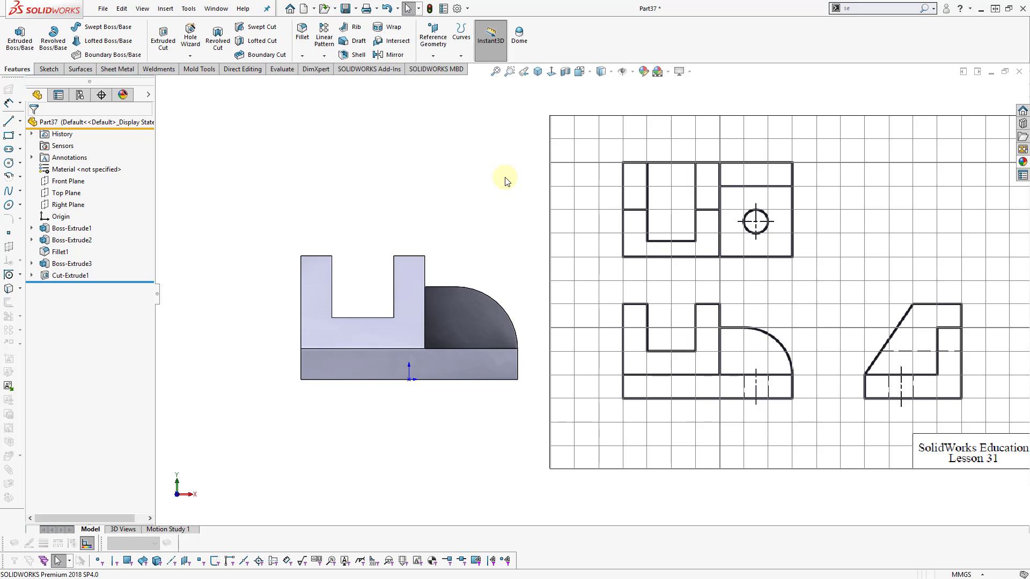
key("ctrl+5")
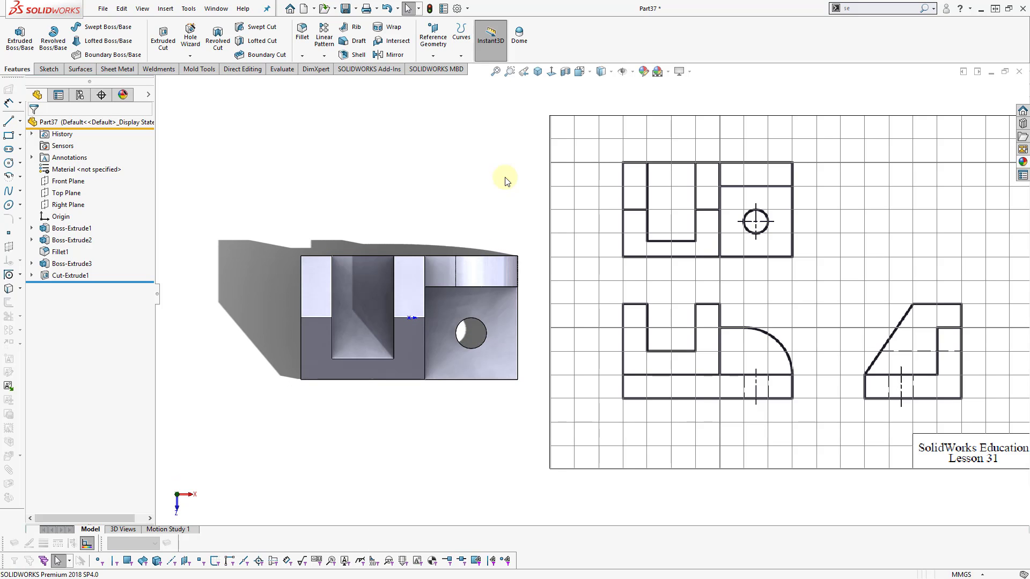
key("ctrl+1")
key("ctrl+7")
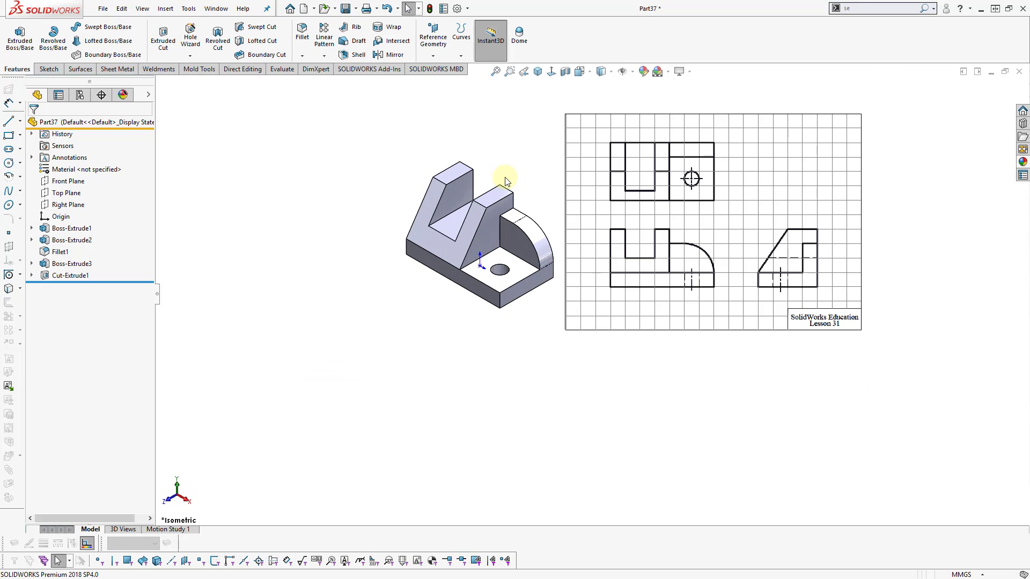
scroll(653, 166, "down", 4)
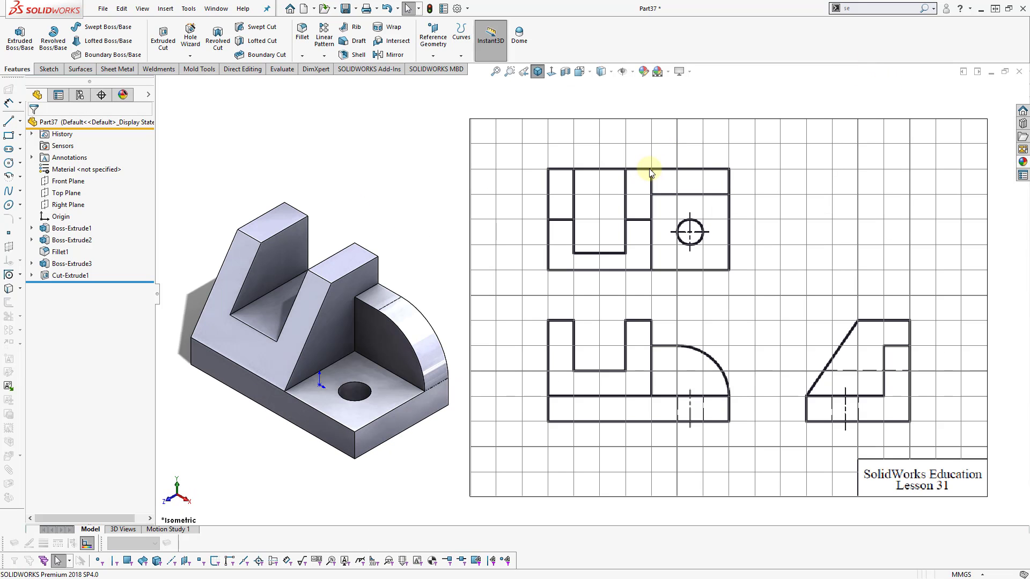